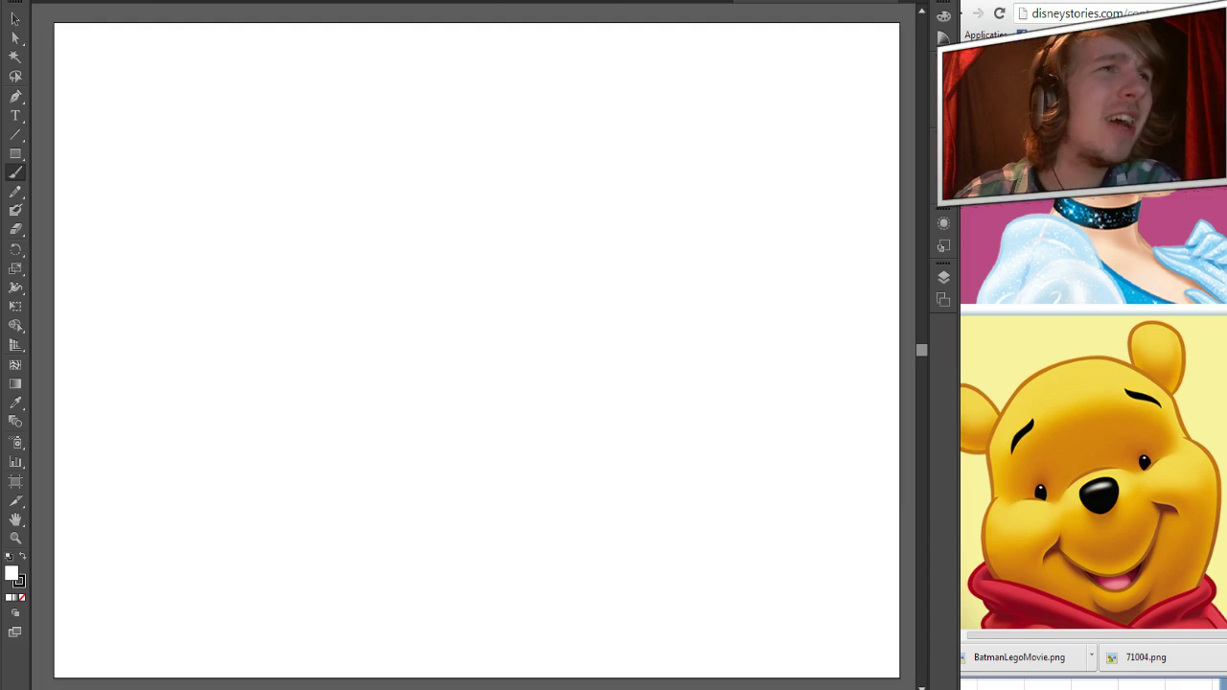
Draw Winnie the Pooh's head with the Paintbrush, outlining the forehead, cheeks, collar edge under the chin and both rounded ears
mouse_move(301, 294)
mouse_down()
mouse_move(405, 192)
mouse_move(532, 212)
mouse_move(619, 265)
mouse_up()
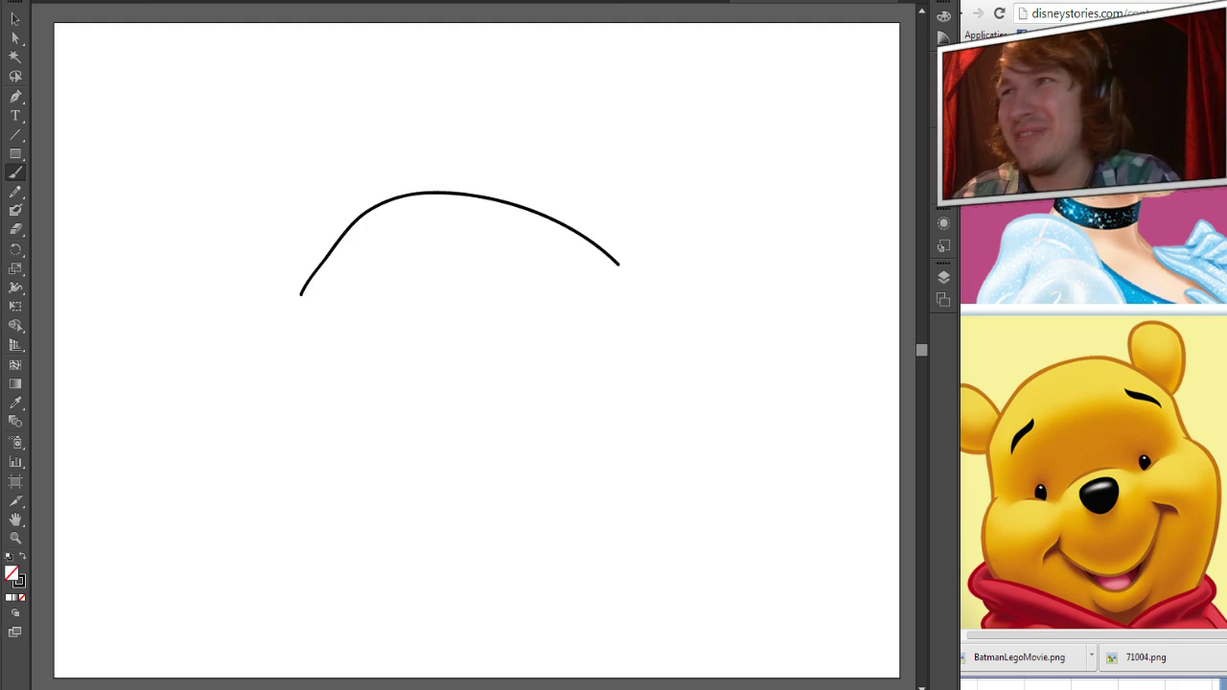
mouse_move(620, 265)
mouse_down()
mouse_move(654, 350)
mouse_move(643, 349)
mouse_move(692, 390)
mouse_move(711, 454)
mouse_move(707, 517)
mouse_move(661, 598)
mouse_move(480, 676)
mouse_move(270, 602)
mouse_up()
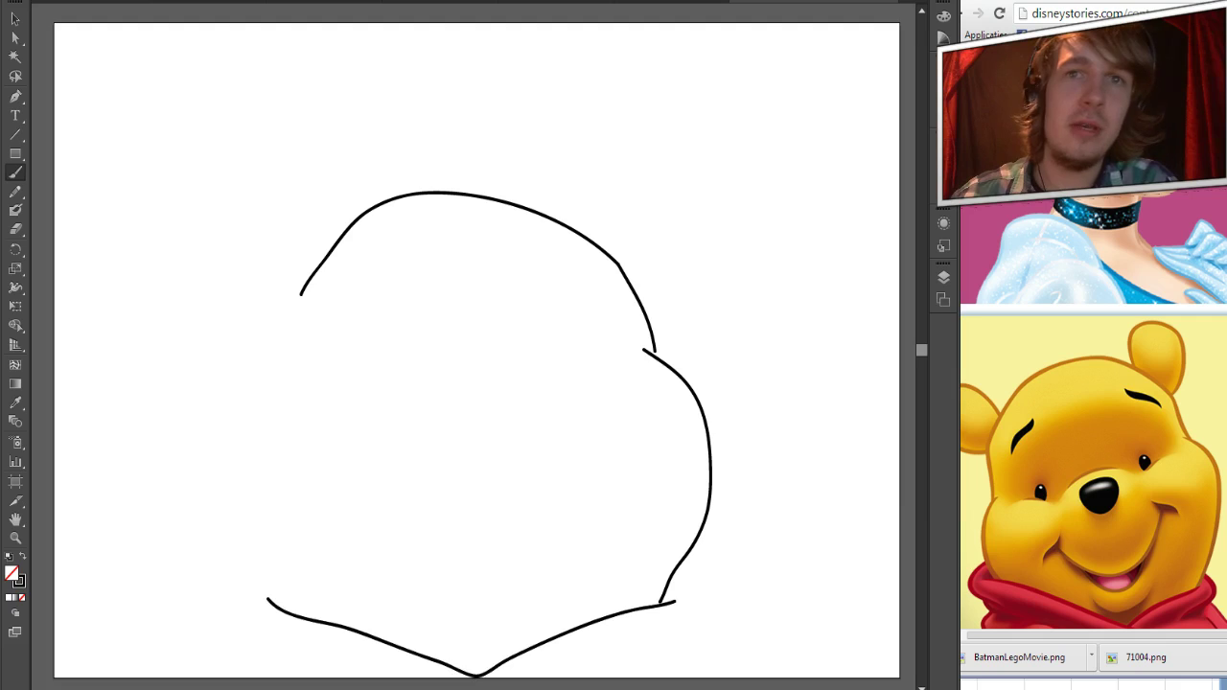
mouse_move(301, 291)
mouse_down()
mouse_move(268, 359)
mouse_move(273, 443)
mouse_up()
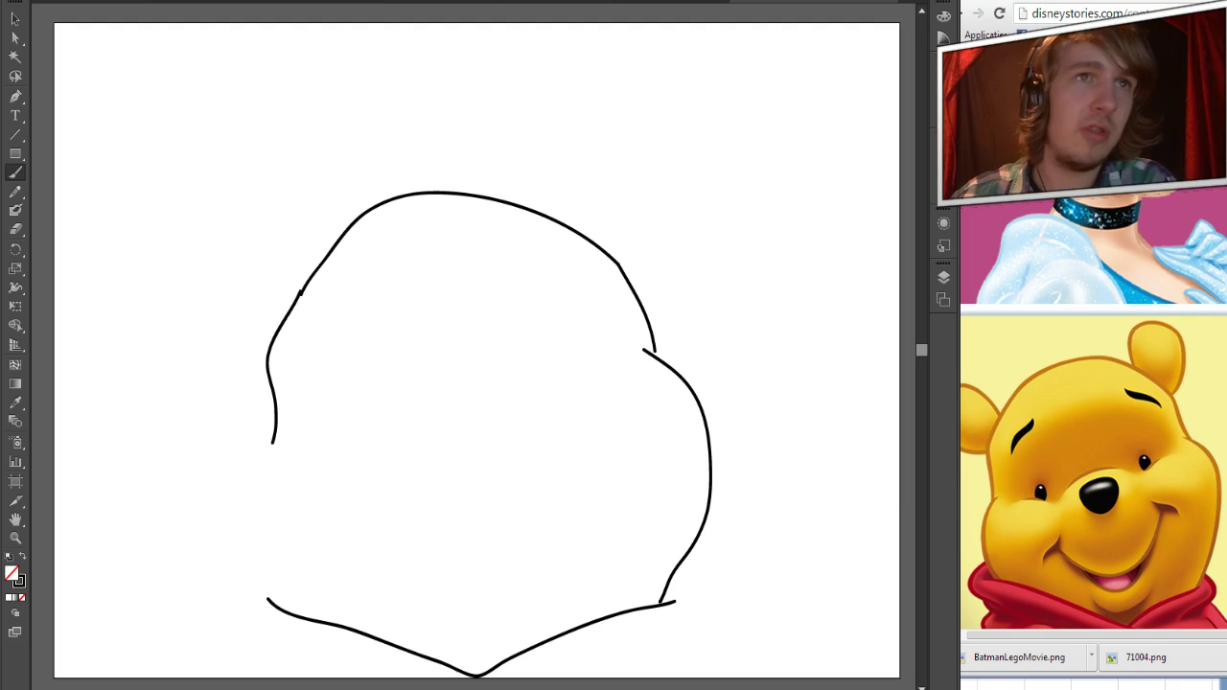
mouse_move(305, 420)
mouse_down()
mouse_move(244, 486)
mouse_move(243, 536)
mouse_move(268, 600)
mouse_move(314, 612)
mouse_up()
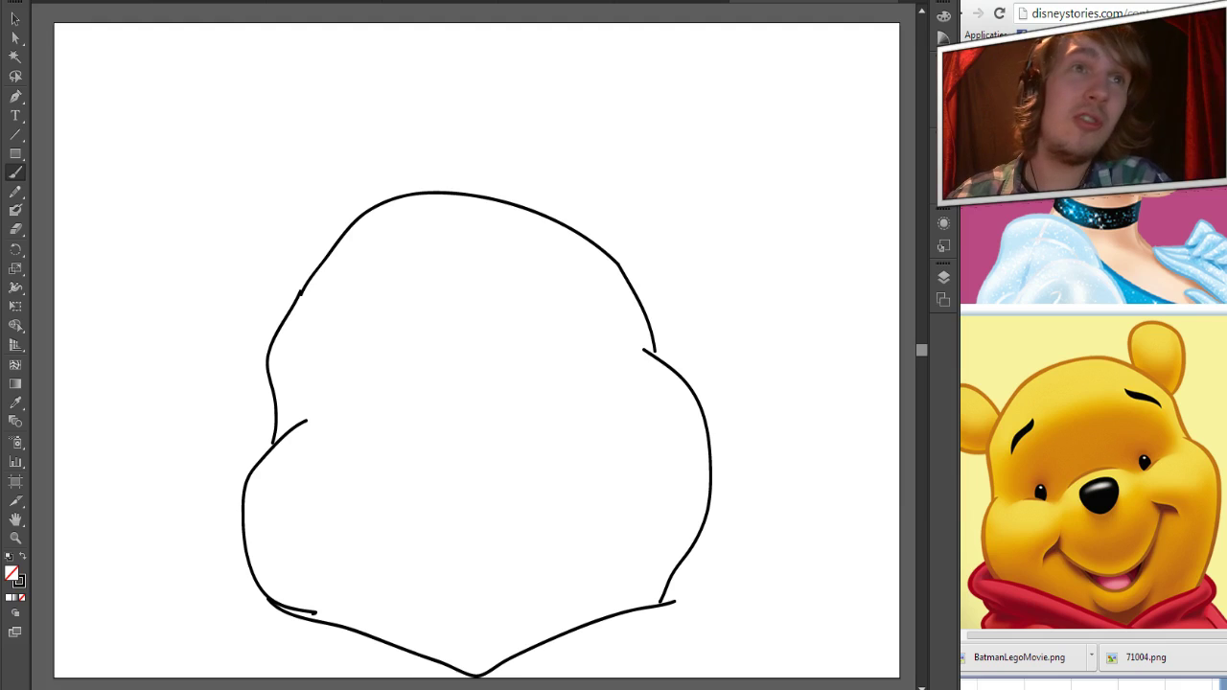
mouse_move(560, 223)
mouse_down()
mouse_move(550, 150)
mouse_move(618, 124)
mouse_move(640, 149)
mouse_move(644, 183)
mouse_move(613, 257)
mouse_up()
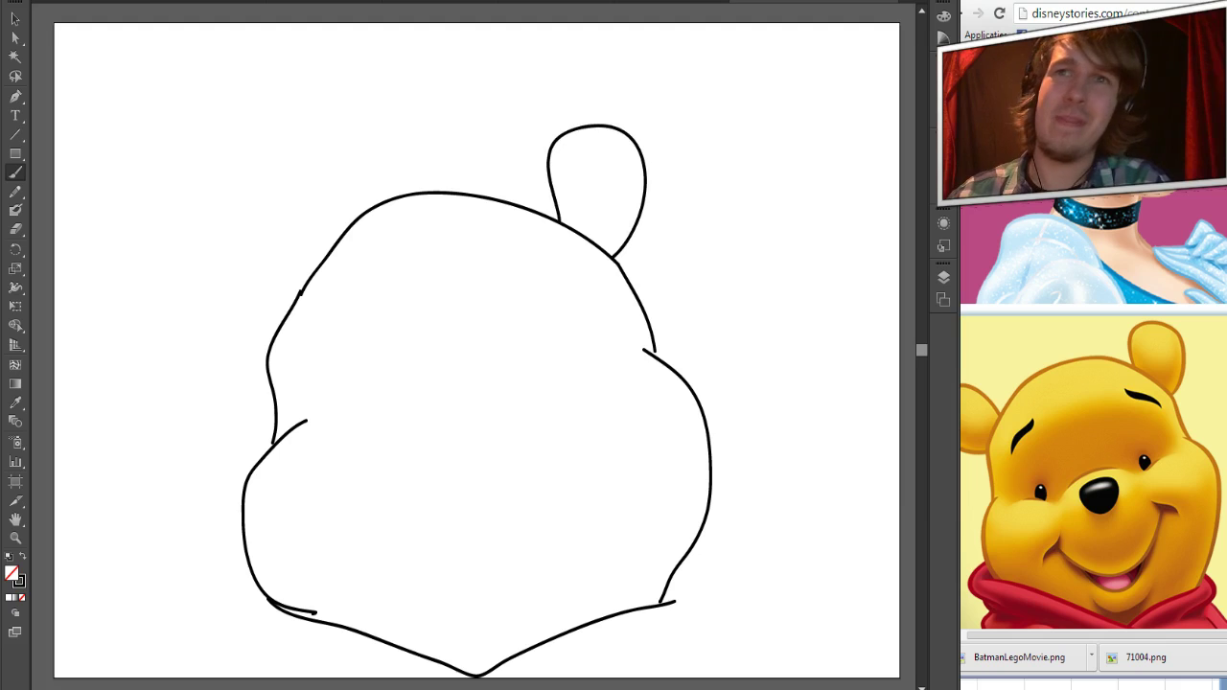
mouse_move(318, 269)
mouse_down()
mouse_move(275, 210)
mouse_move(216, 207)
mouse_move(195, 248)
mouse_move(194, 294)
mouse_move(223, 314)
mouse_move(284, 321)
mouse_up()
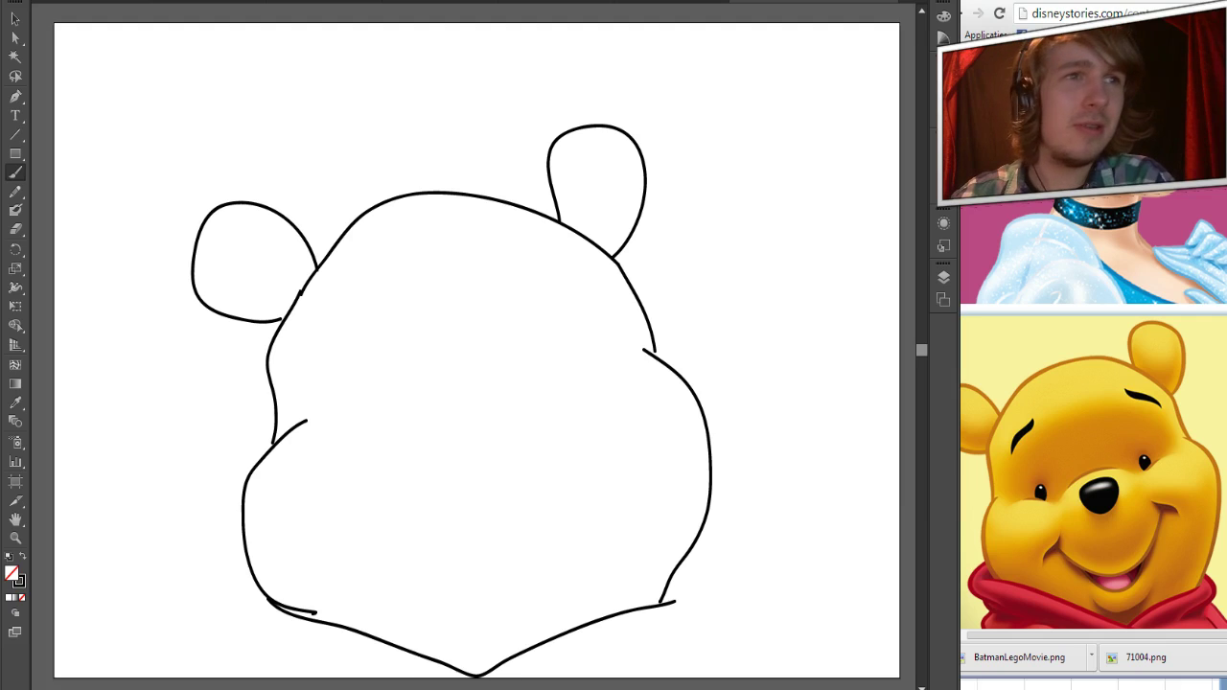
Draw the folded shirt collar on both sides below the cheeks, with the shoulder lines running off the artboard
mouse_move(676, 568)
mouse_down()
mouse_move(676, 638)
mouse_move(616, 653)
mouse_up()
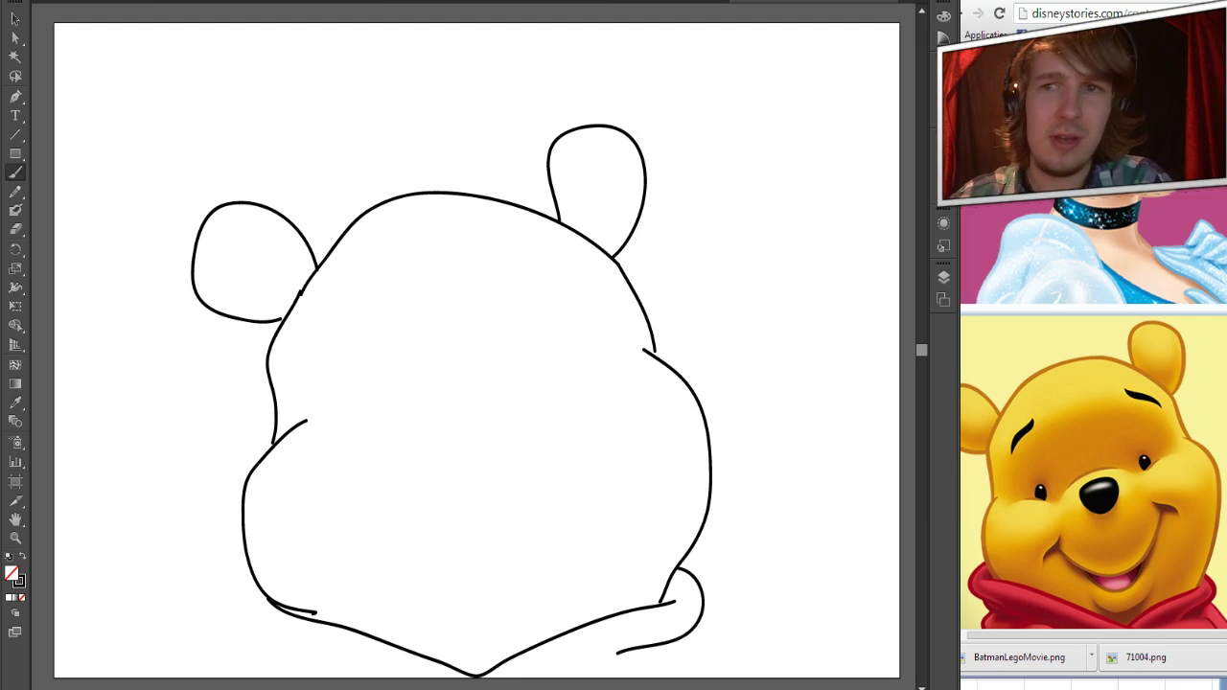
mouse_move(694, 619)
mouse_down()
mouse_move(704, 648)
mouse_move(691, 689)
mouse_up()
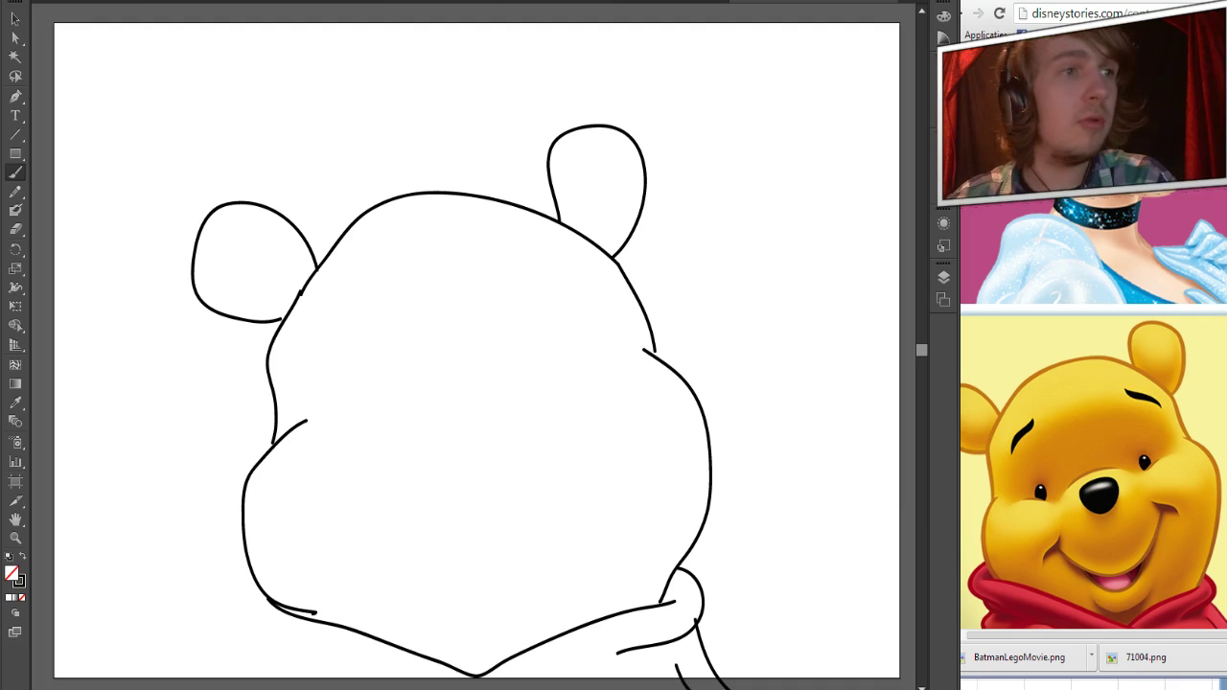
mouse_move(261, 589)
mouse_down()
mouse_move(256, 634)
mouse_move(414, 682)
mouse_up()
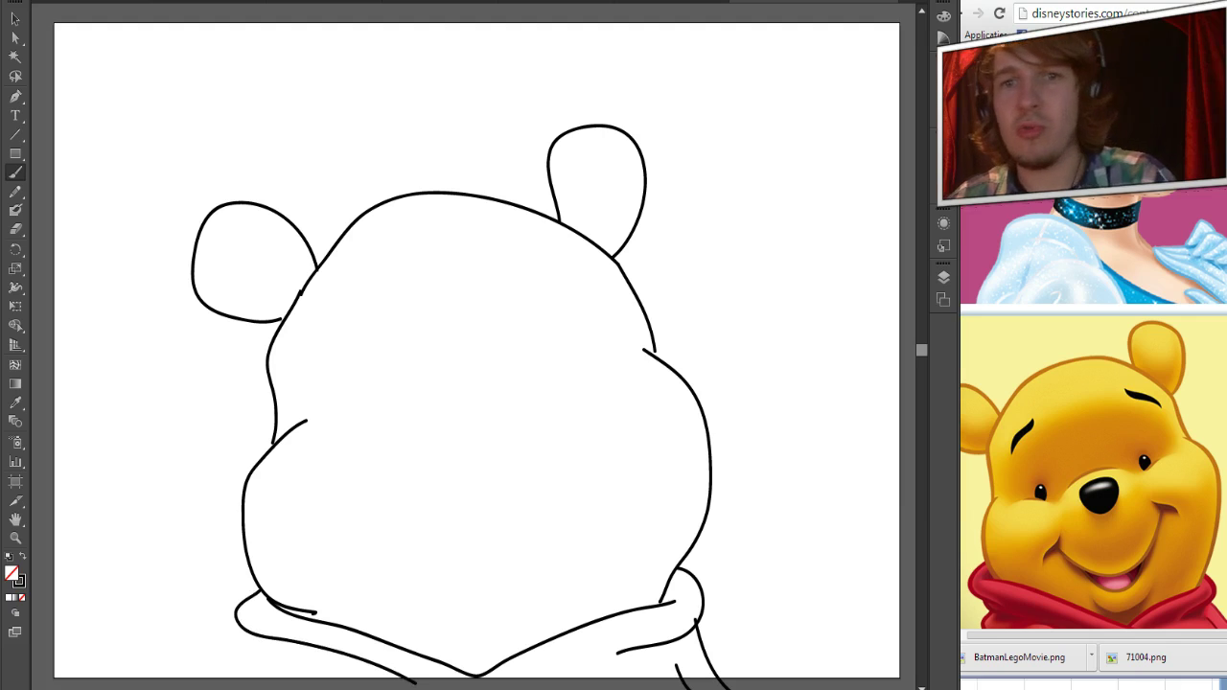
mouse_move(277, 640)
mouse_down()
mouse_move(241, 665)
mouse_move(254, 689)
mouse_up()
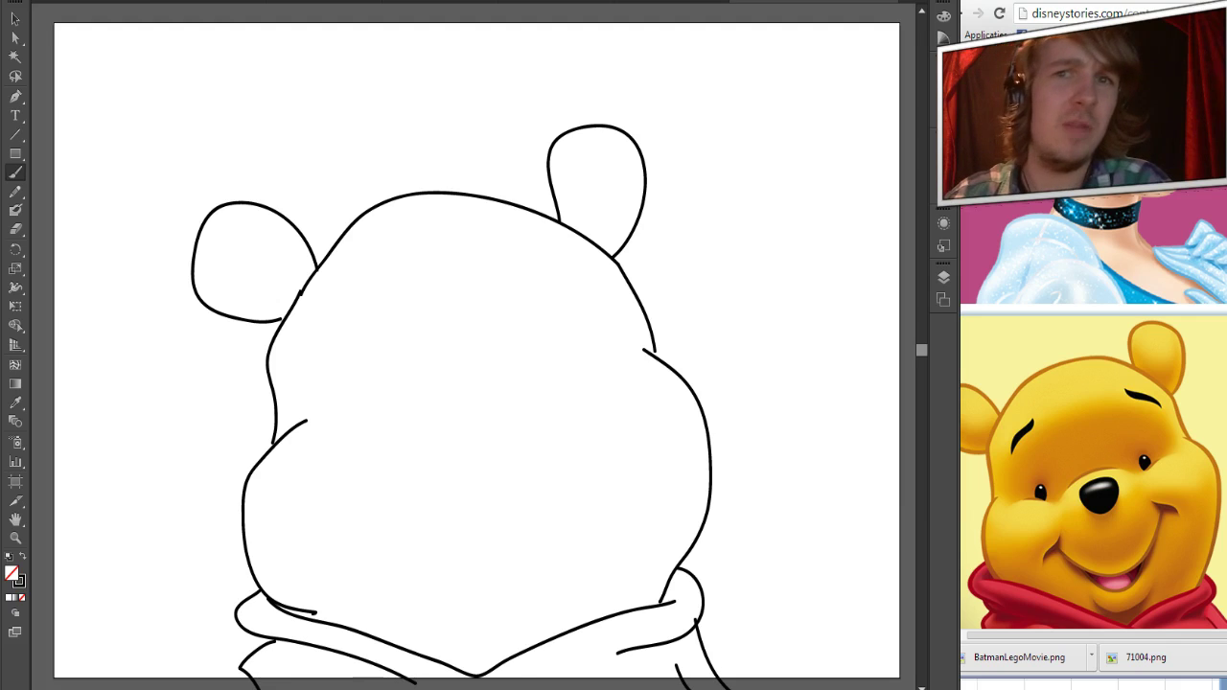
Draw the wide smile with a crease at each end, the open lower mouth and the tongue details inside it
drag(300, 553, 343, 487)
drag(624, 453, 667, 483)
mouse_move(328, 514)
mouse_down()
mouse_move(395, 574)
mouse_move(583, 552)
mouse_move(639, 469)
mouse_up()
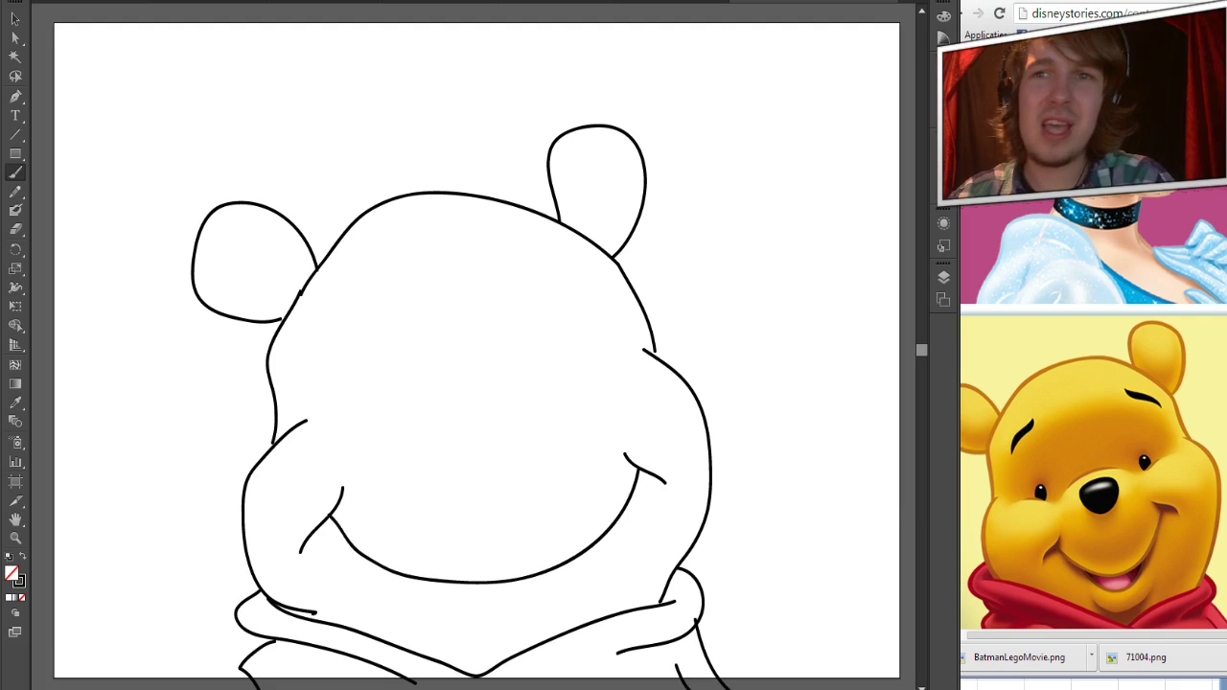
mouse_move(404, 578)
mouse_down()
mouse_move(491, 629)
mouse_move(547, 610)
mouse_move(572, 560)
mouse_up()
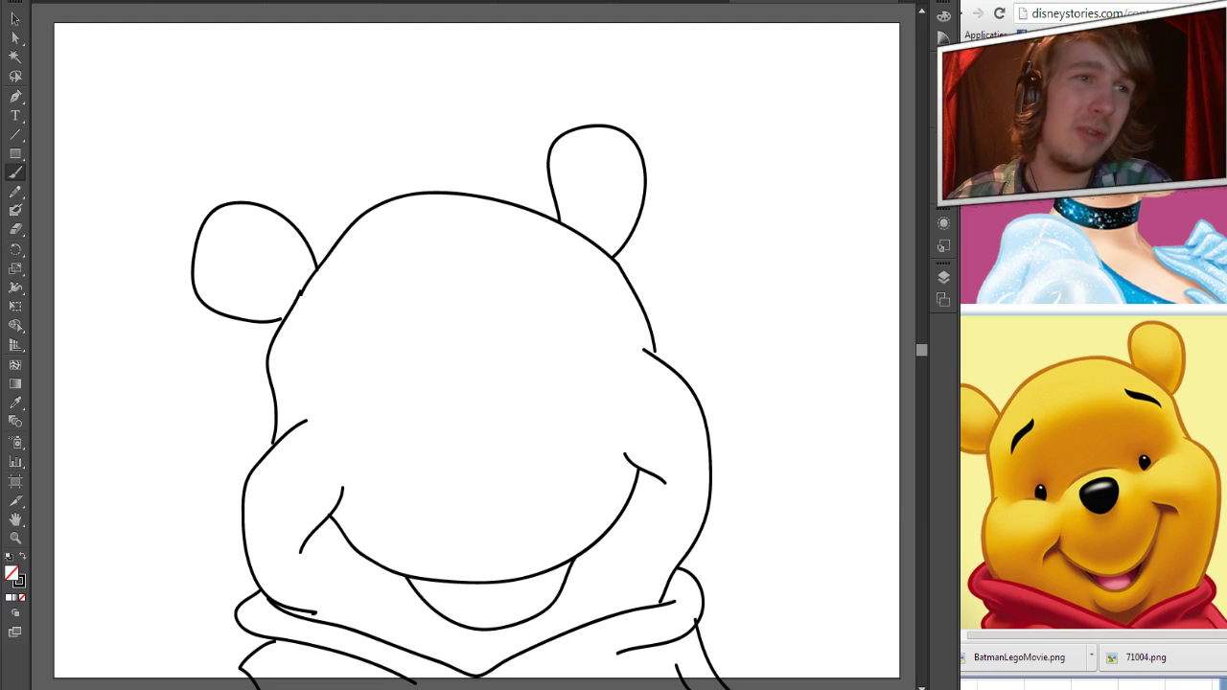
drag(430, 608, 457, 585)
drag(530, 577, 553, 601)
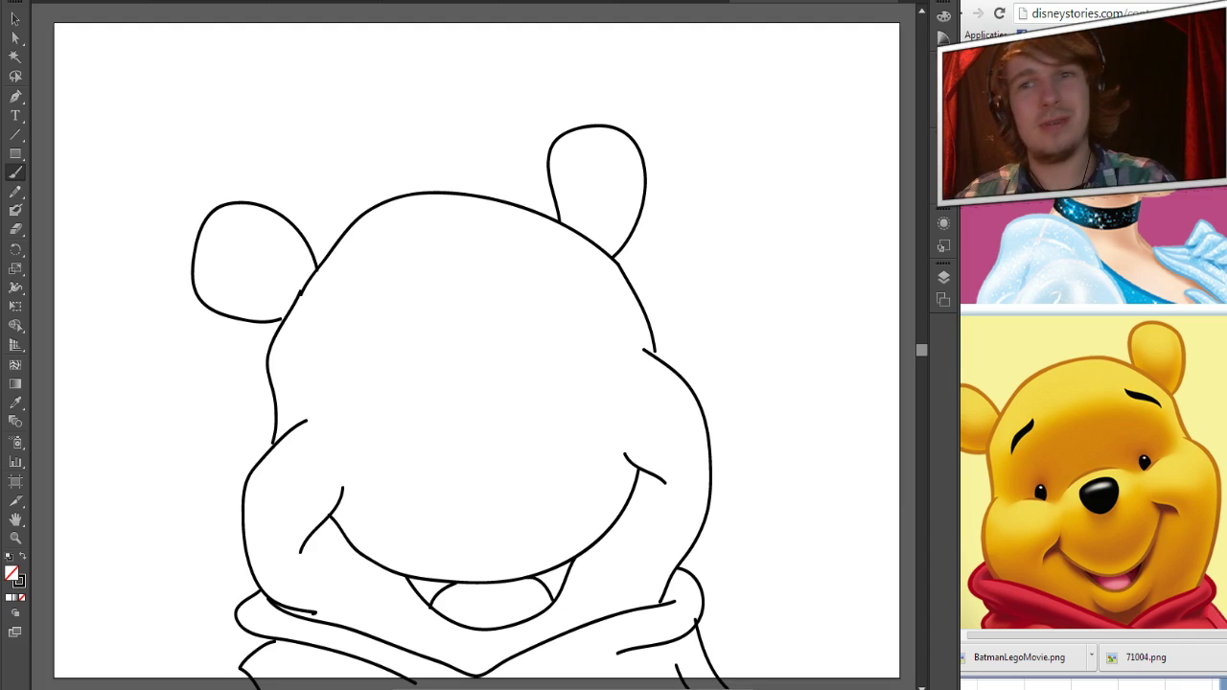
drag(492, 583, 501, 587)
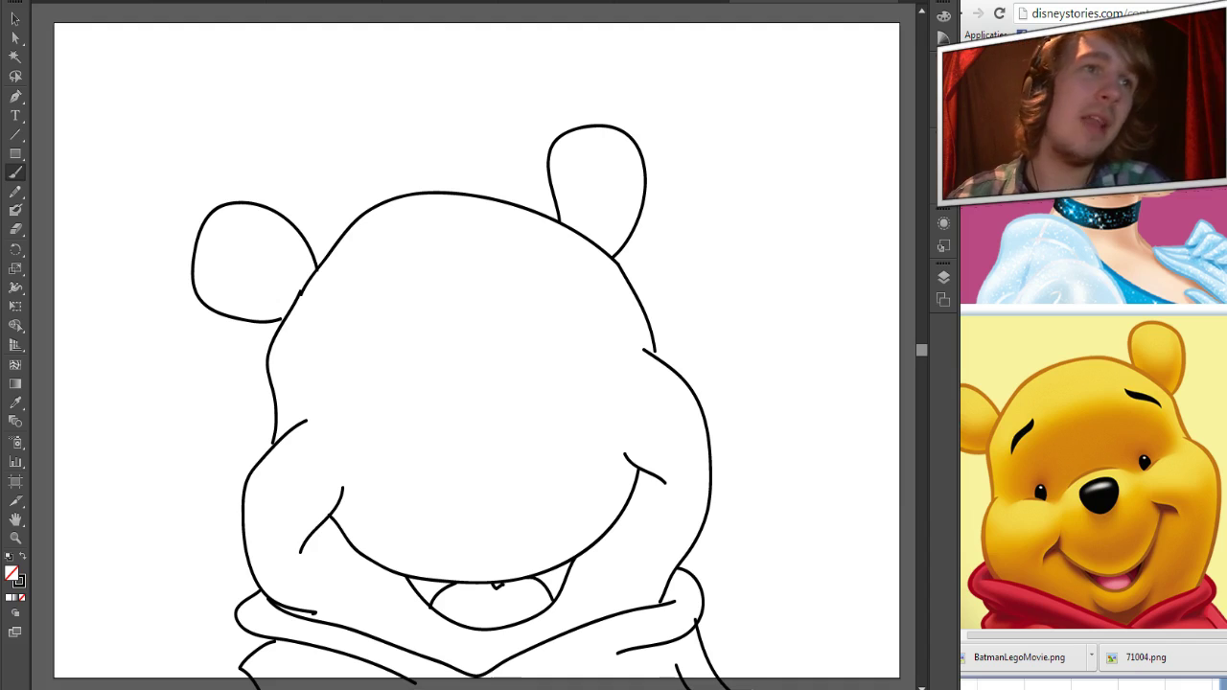
Draw the rounded nose in the middle of the face and a short arched line just above it
mouse_move(473, 464)
mouse_down()
mouse_move(455, 443)
mouse_move(456, 413)
mouse_move(506, 403)
mouse_move(510, 435)
mouse_move(496, 461)
mouse_move(474, 465)
mouse_up()
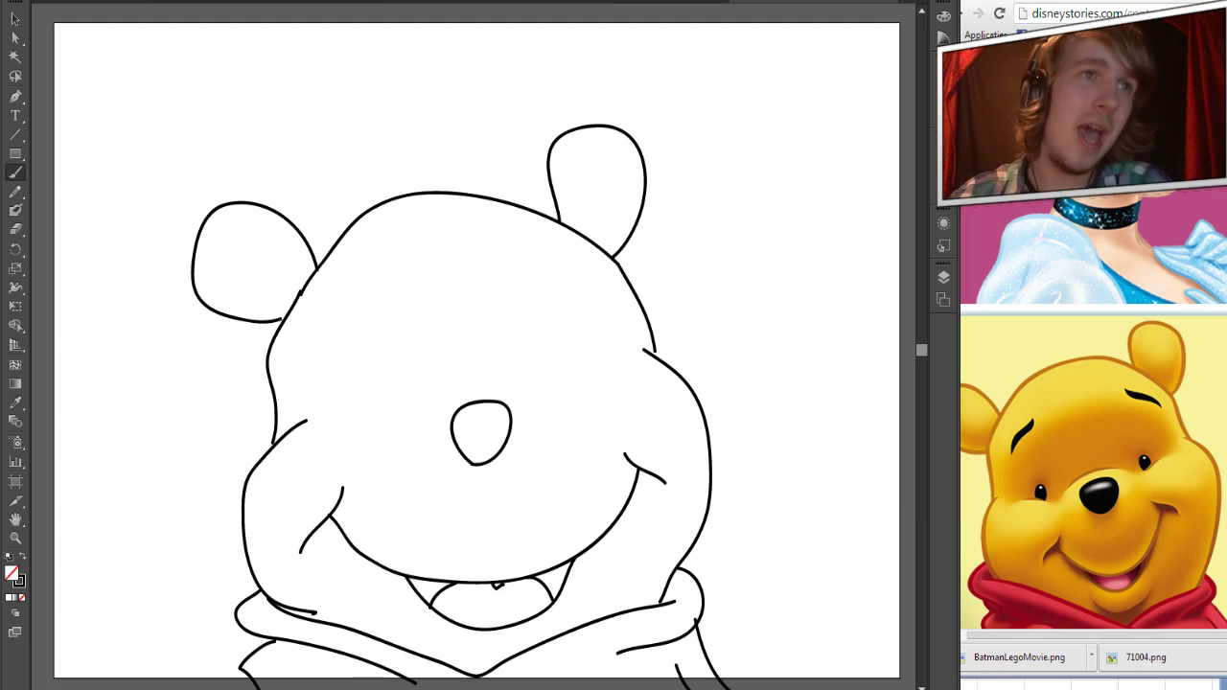
mouse_move(426, 406)
mouse_down()
mouse_move(458, 391)
mouse_move(516, 393)
mouse_move(535, 408)
mouse_up()
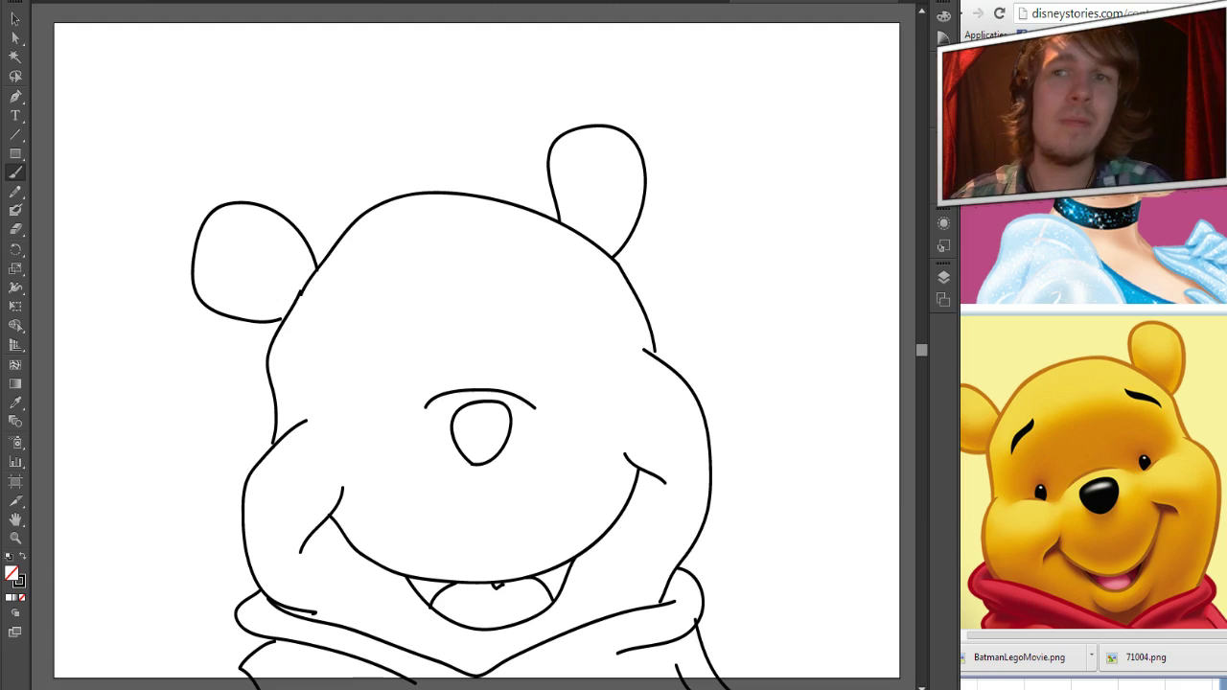
key(ctrl+z)
mouse_move(433, 405)
mouse_down()
mouse_move(489, 382)
mouse_move(531, 390)
mouse_up()
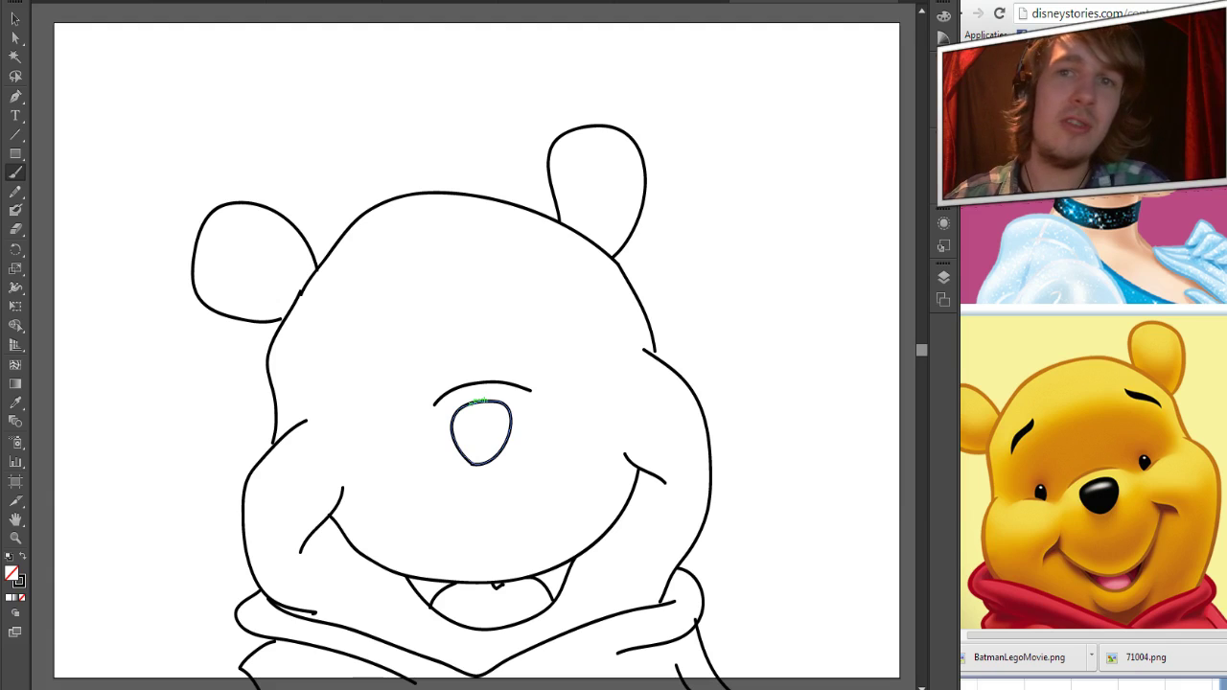
Draw both eyes as small arches standing on short lower-lid lines, each with a tiny pupil near the top
drag(339, 414, 385, 409)
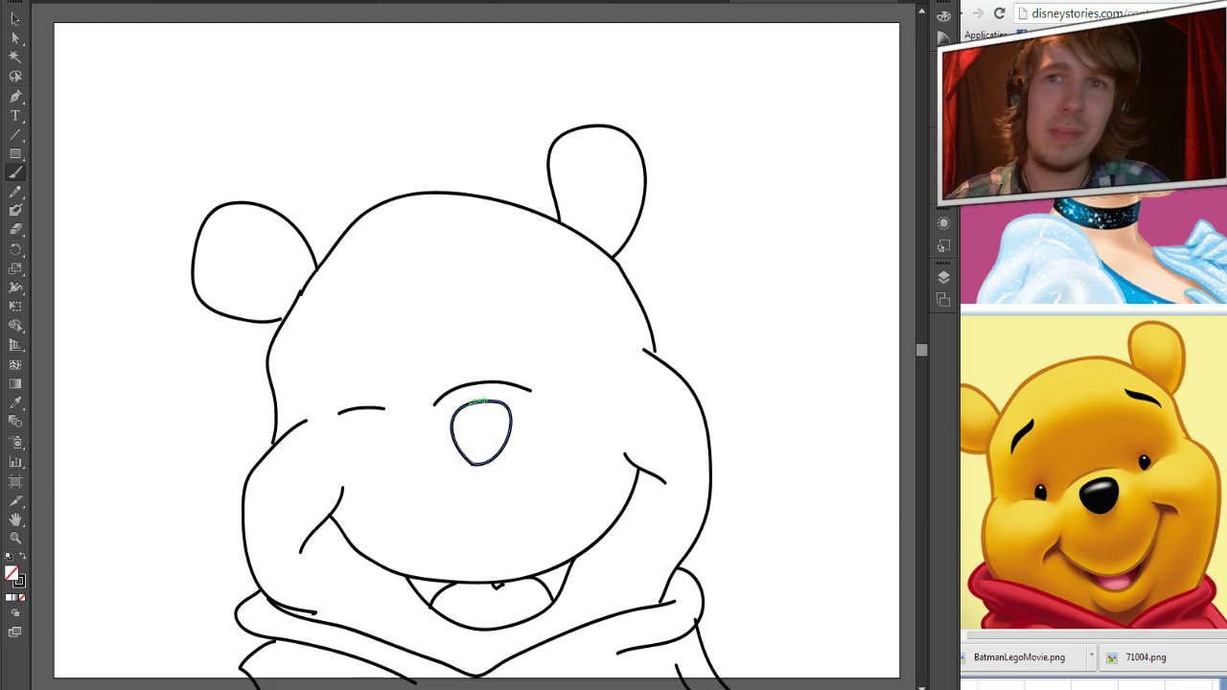
drag(568, 382, 601, 365)
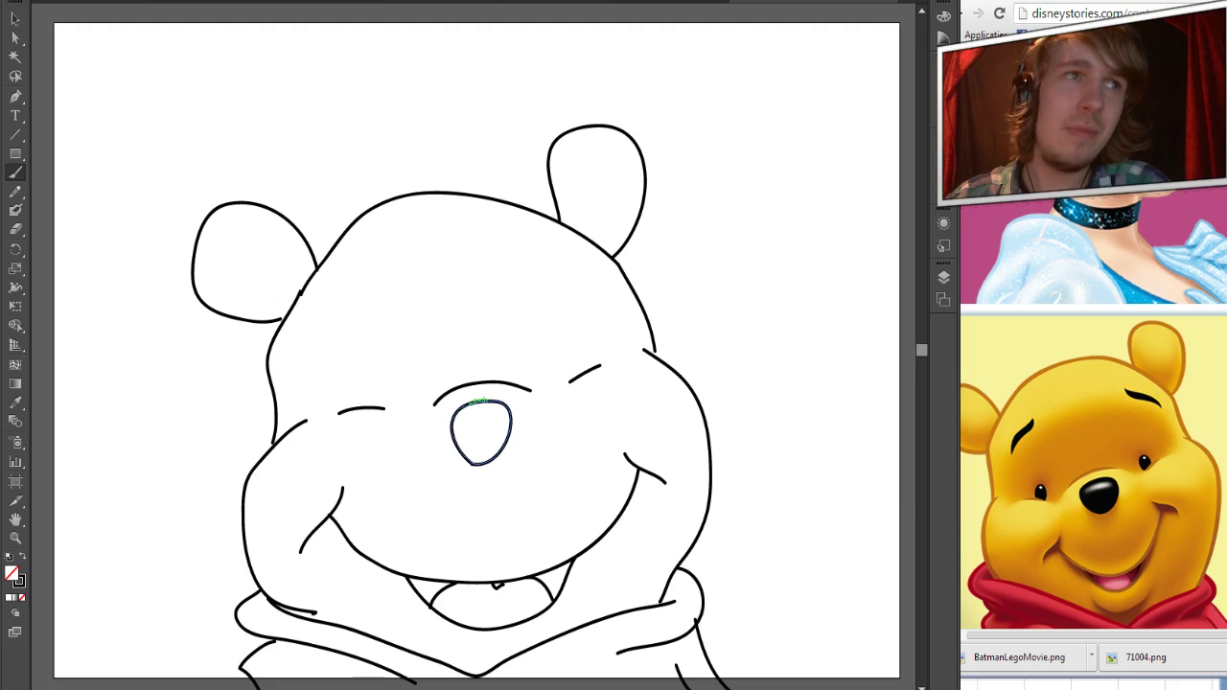
mouse_move(348, 408)
mouse_down()
mouse_move(376, 371)
mouse_move(385, 407)
mouse_up()
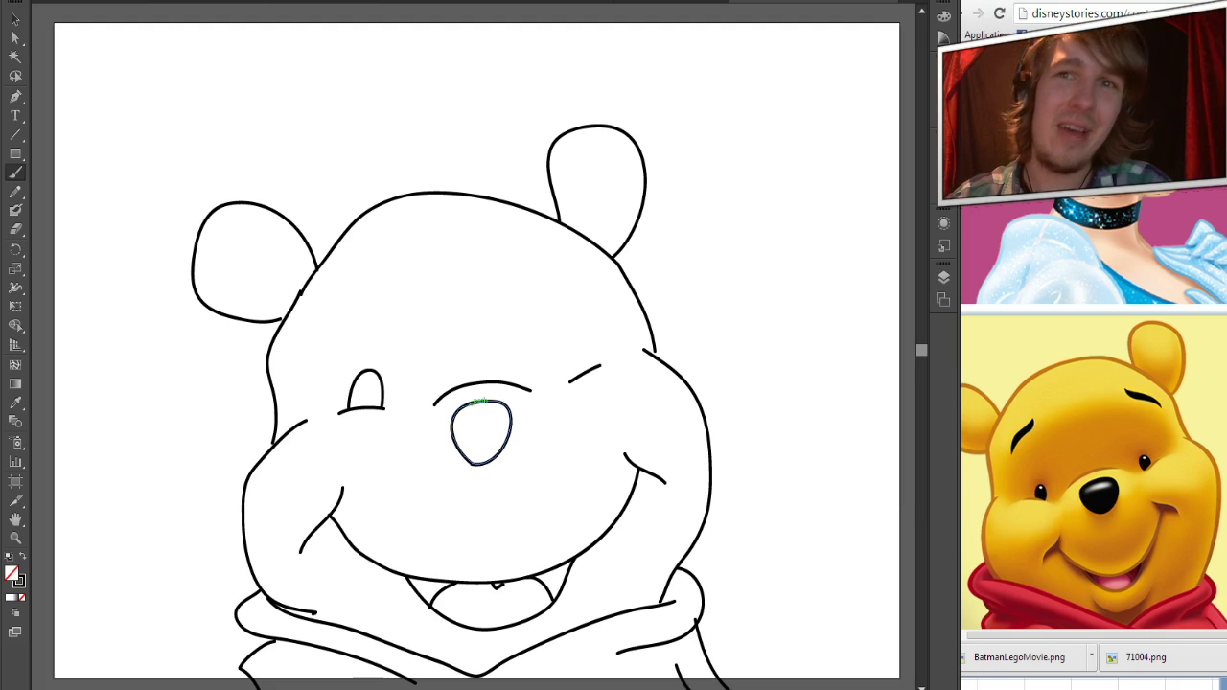
mouse_move(573, 380)
mouse_down()
mouse_move(565, 351)
mouse_move(589, 345)
mouse_move(597, 367)
mouse_move(581, 353)
mouse_up()
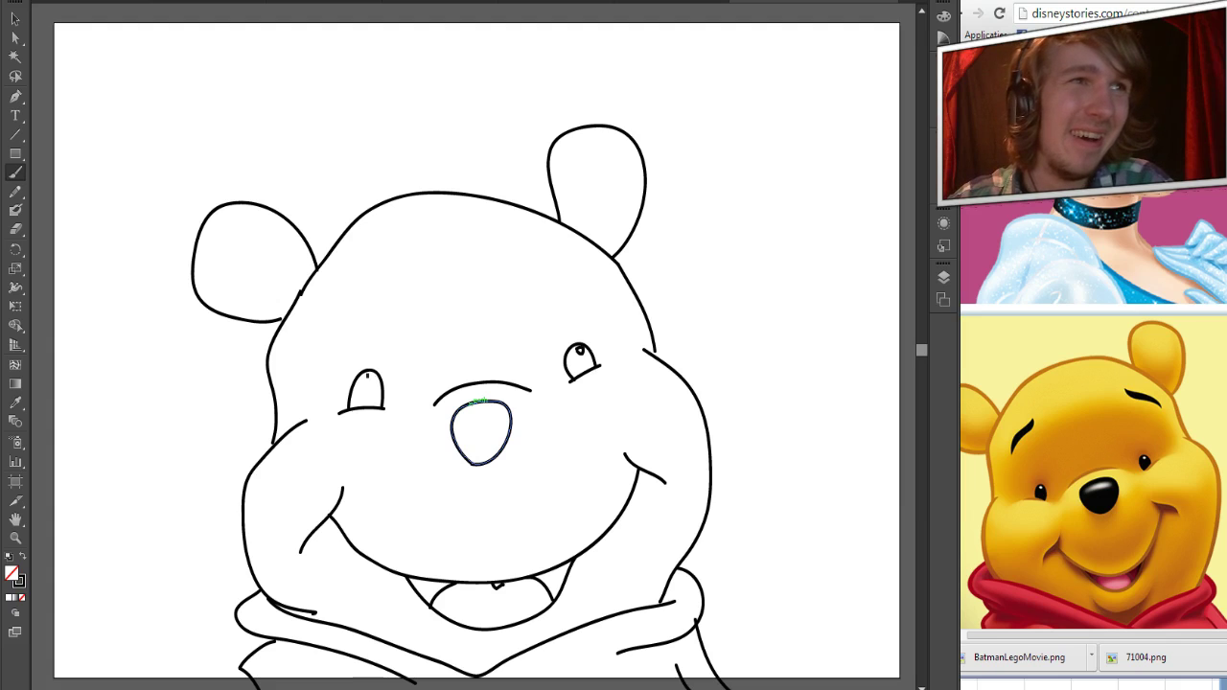
drag(372, 374, 370, 379)
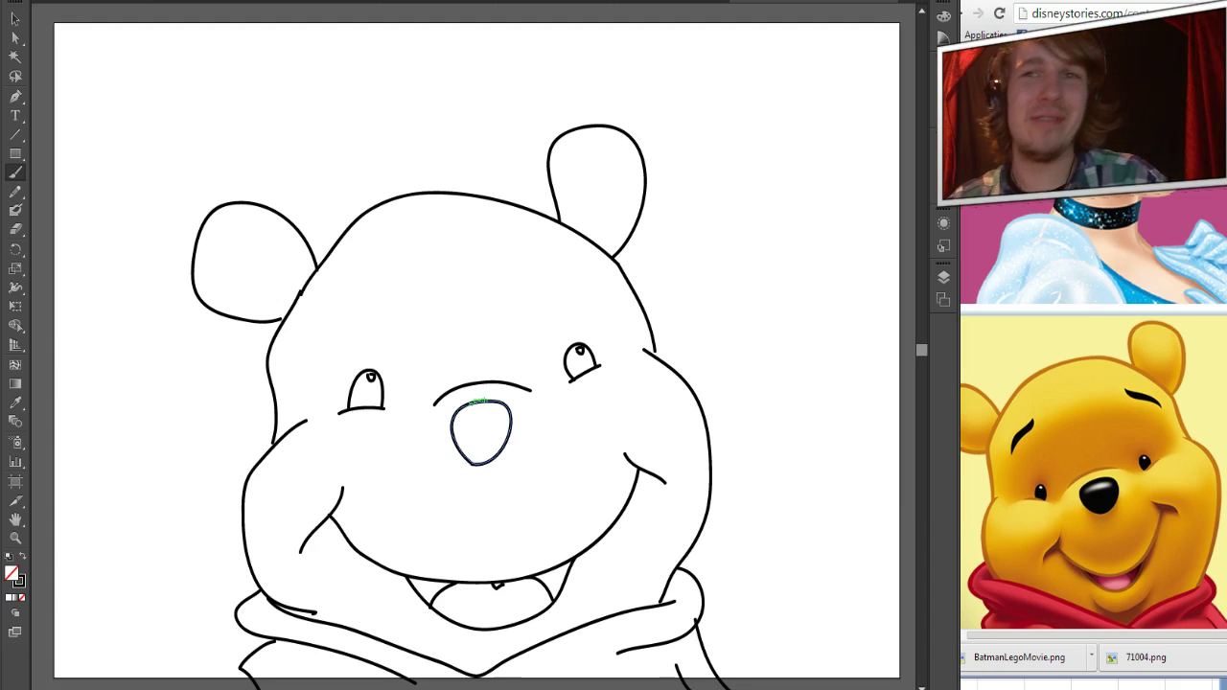
Draw a curved eyebrow above each eye, redoing the one nearer the lower ear with a flatter curve
drag(548, 255, 605, 292)
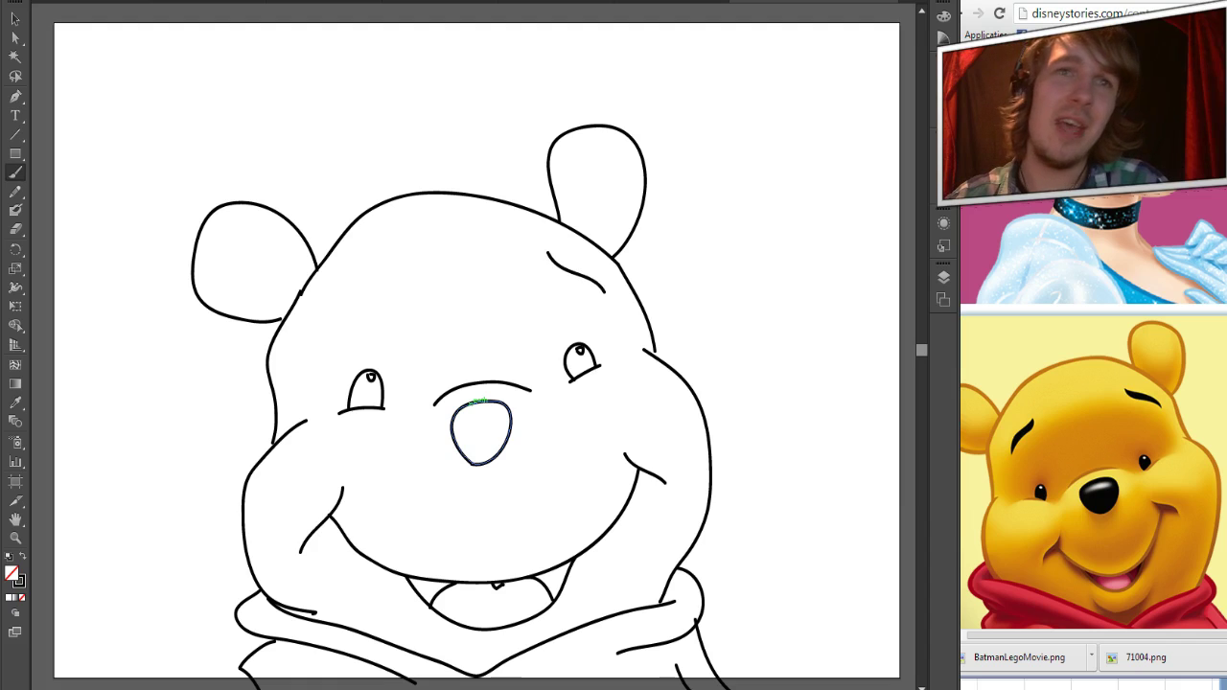
drag(376, 263, 343, 324)
key(ctrl+z)
drag(385, 284, 330, 328)
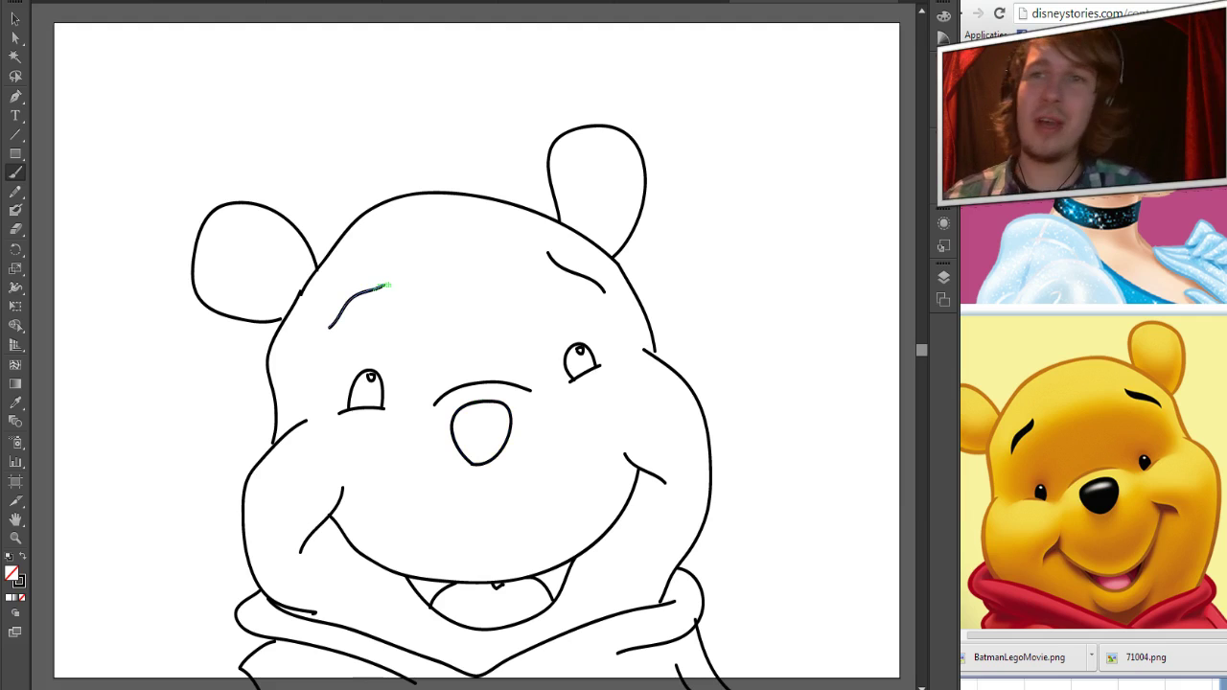
Set the fill colour to the CMYK Yellow swatch
click(16, 174)
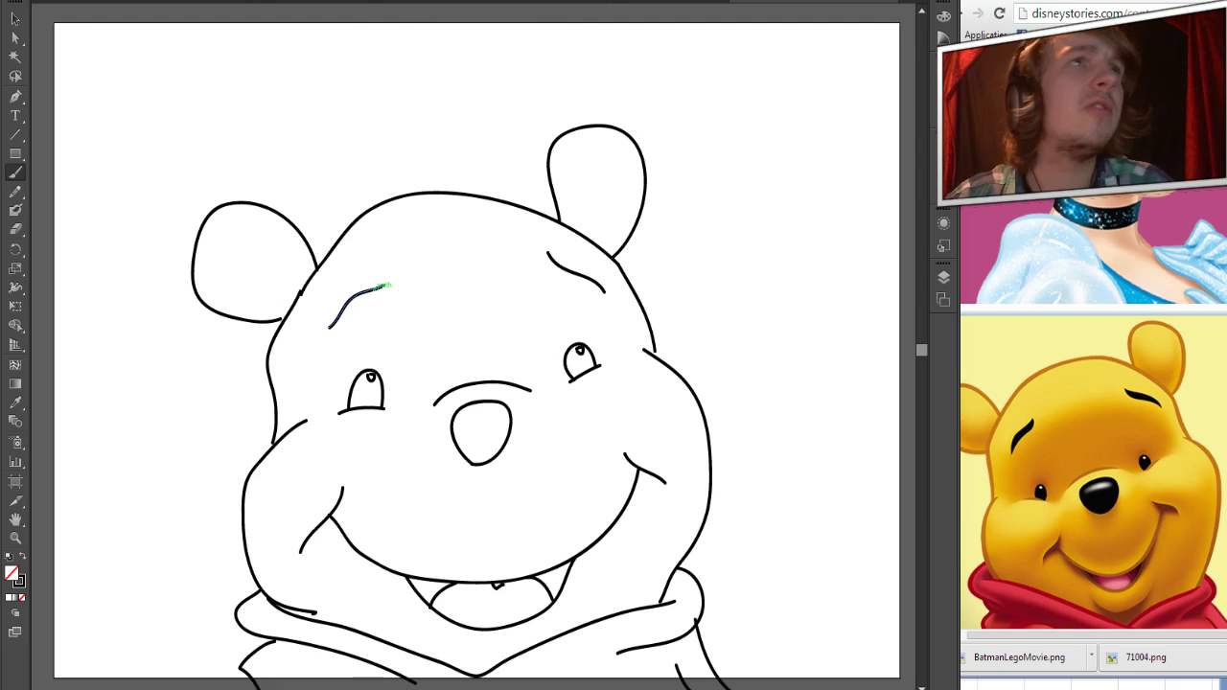
click(158, 0)
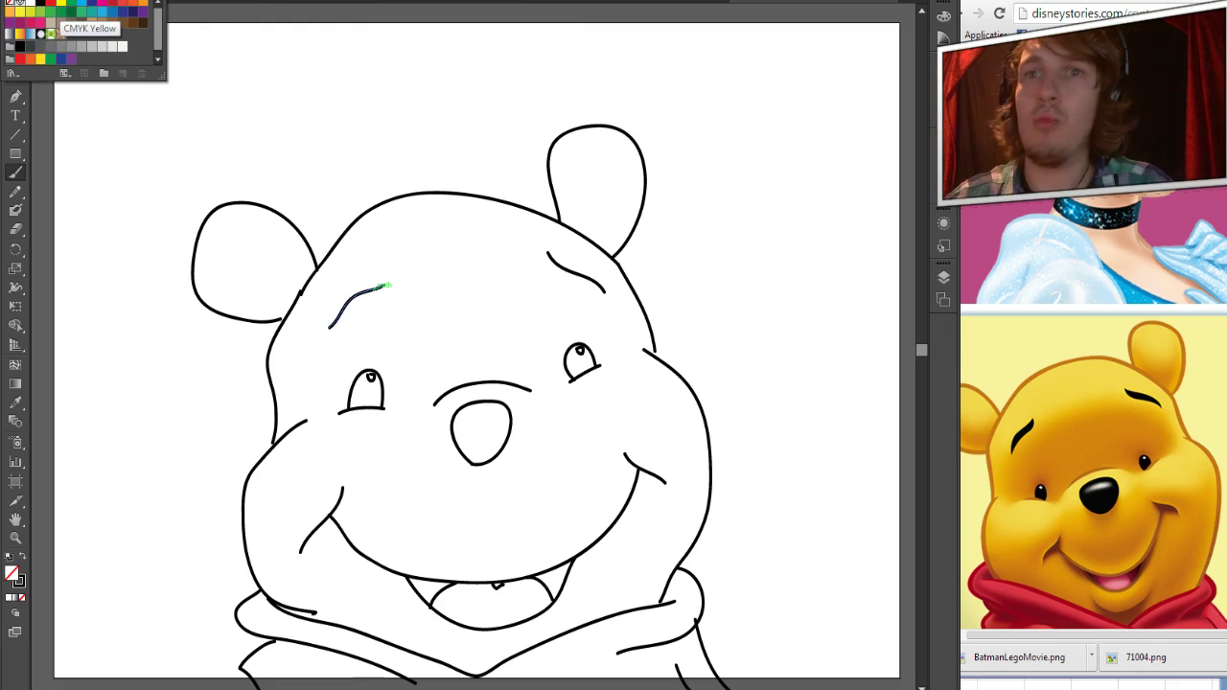
click(52, 33)
drag(371, 253, 386, 285)
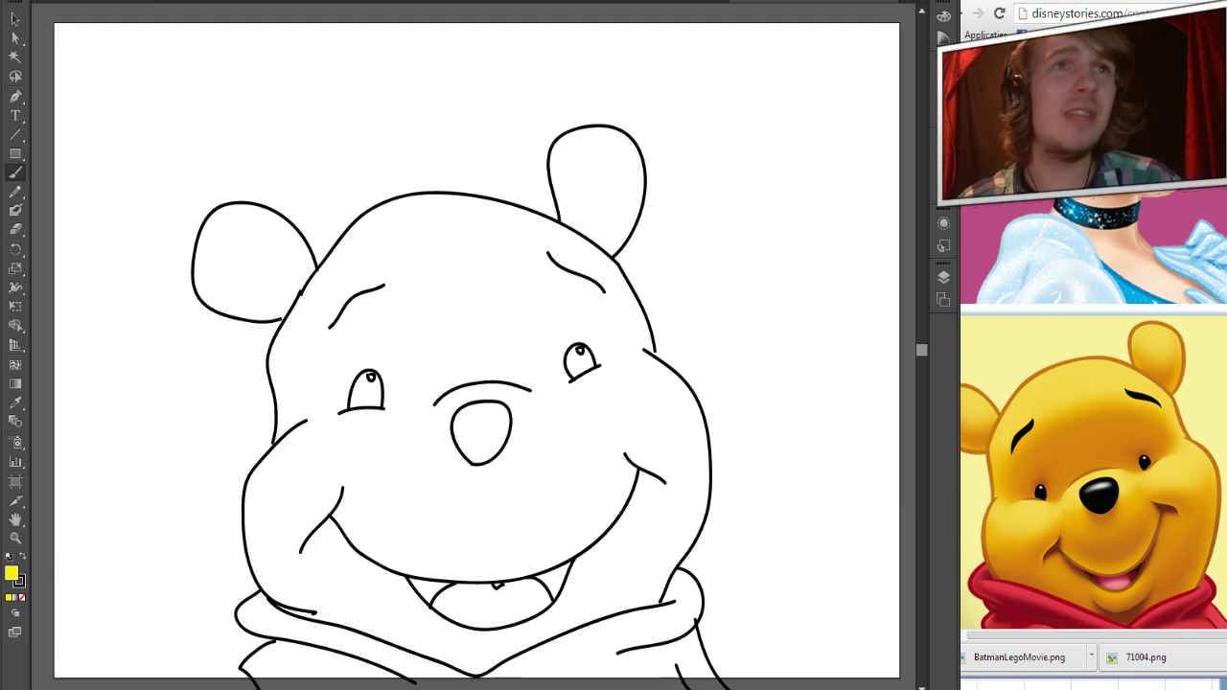
Handwrite the caption "winnieh de poop" on three lines beside the head with the Paintbrush
mouse_move(688, 270)
mouse_down()
mouse_move(704, 280)
mouse_move(719, 269)
mouse_move(734, 291)
mouse_up()
mouse_move(757, 280)
mouse_down()
mouse_move(780, 307)
mouse_move(786, 296)
mouse_move(790, 311)
mouse_move(812, 297)
mouse_move(833, 322)
mouse_up()
drag(838, 267, 859, 336)
mouse_move(765, 357)
mouse_down()
mouse_move(786, 322)
mouse_move(814, 393)
mouse_up()
mouse_move(719, 421)
mouse_down()
mouse_move(722, 497)
mouse_move(749, 440)
mouse_move(724, 452)
mouse_move(763, 455)
mouse_move(786, 434)
mouse_move(796, 504)
mouse_up()
drag(794, 437, 795, 459)
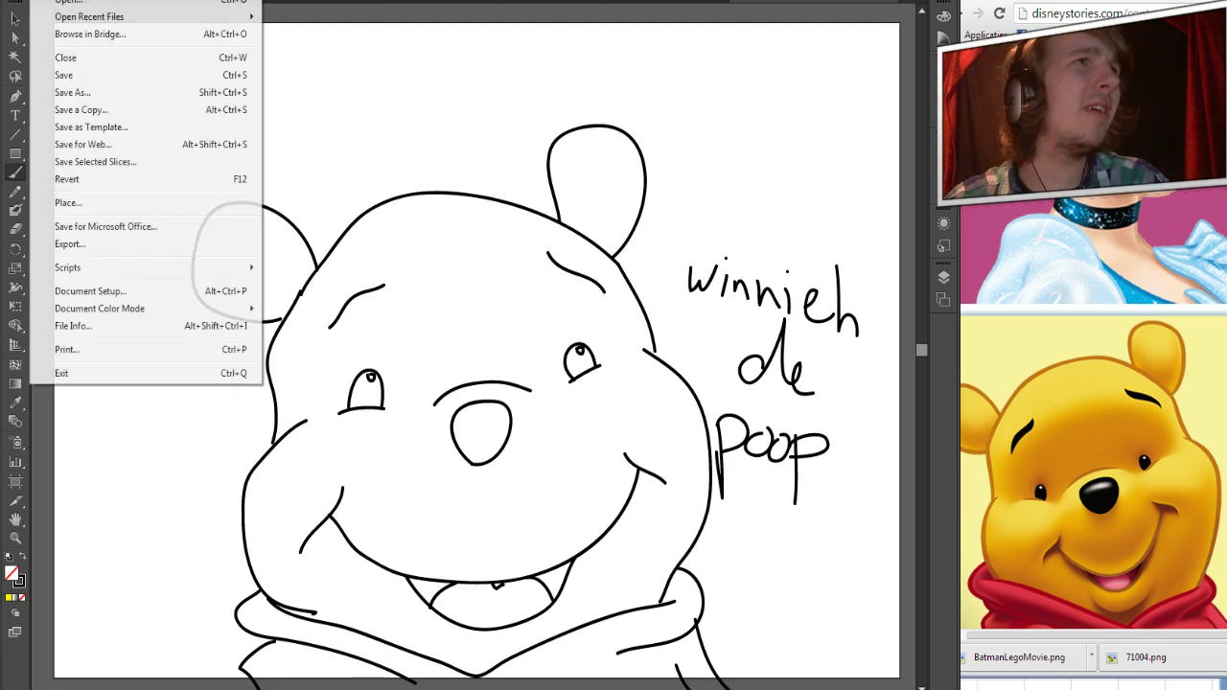
Create a new blank document for the next drawing
key(ctrl+n)
click(705, 516)
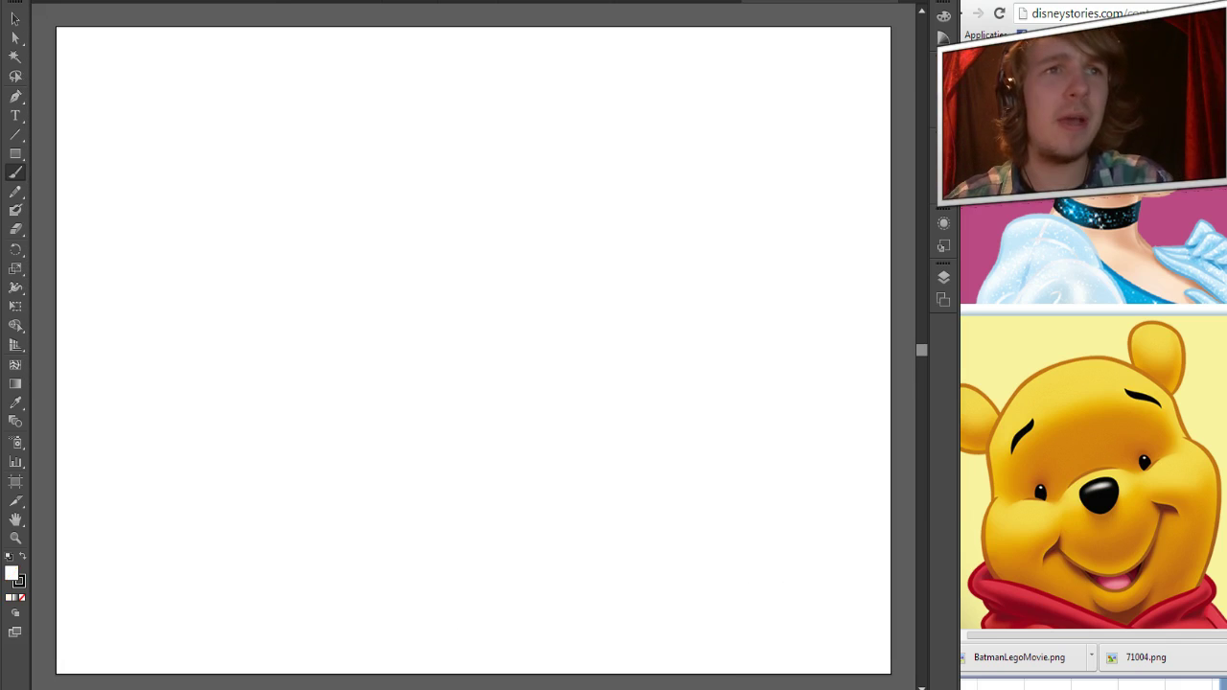
Switch to the browser, bring the green one-eyed monster picture into view, and narrow the Illustrator window so the reference shows beside the canvas
click(1046, 638)
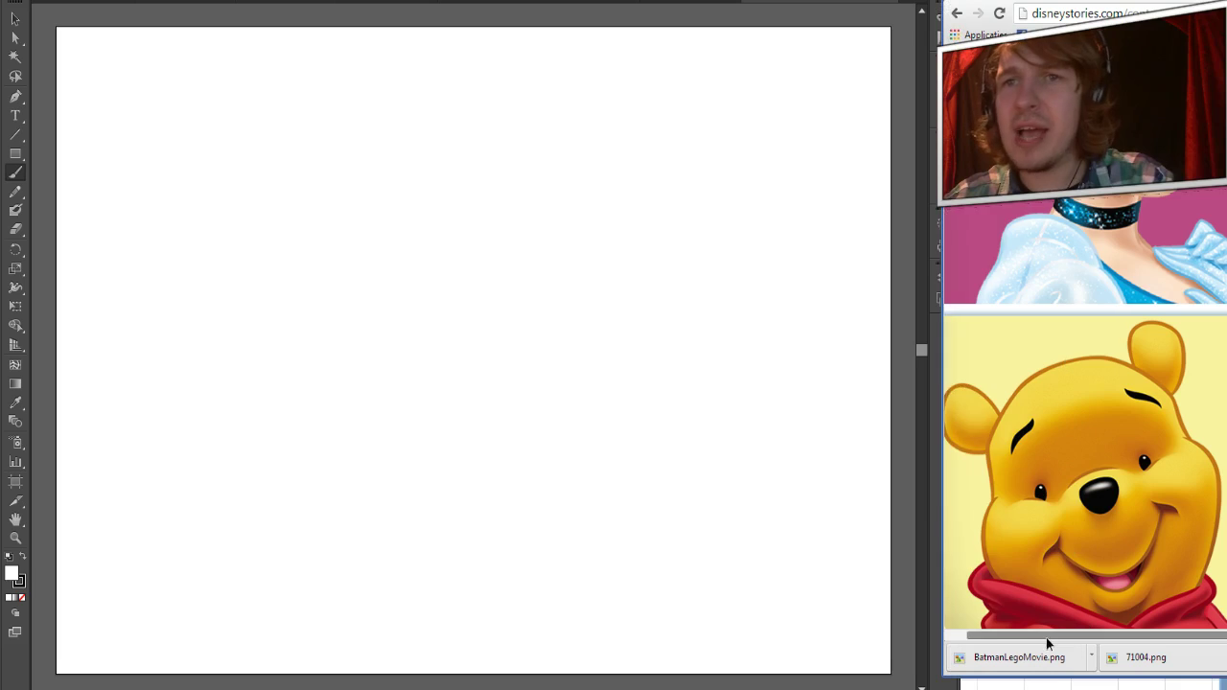
scroll(1083, 470, right, 3)
drag(1055, 2, 819, 0)
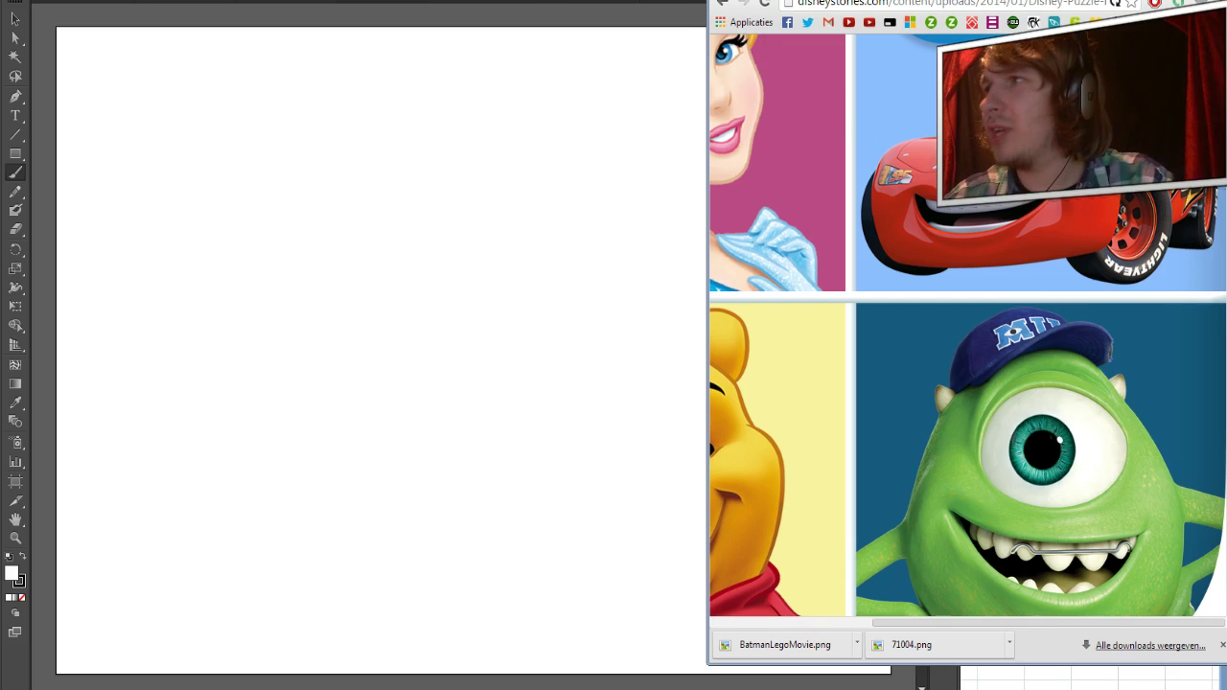
key(alt+Tab)
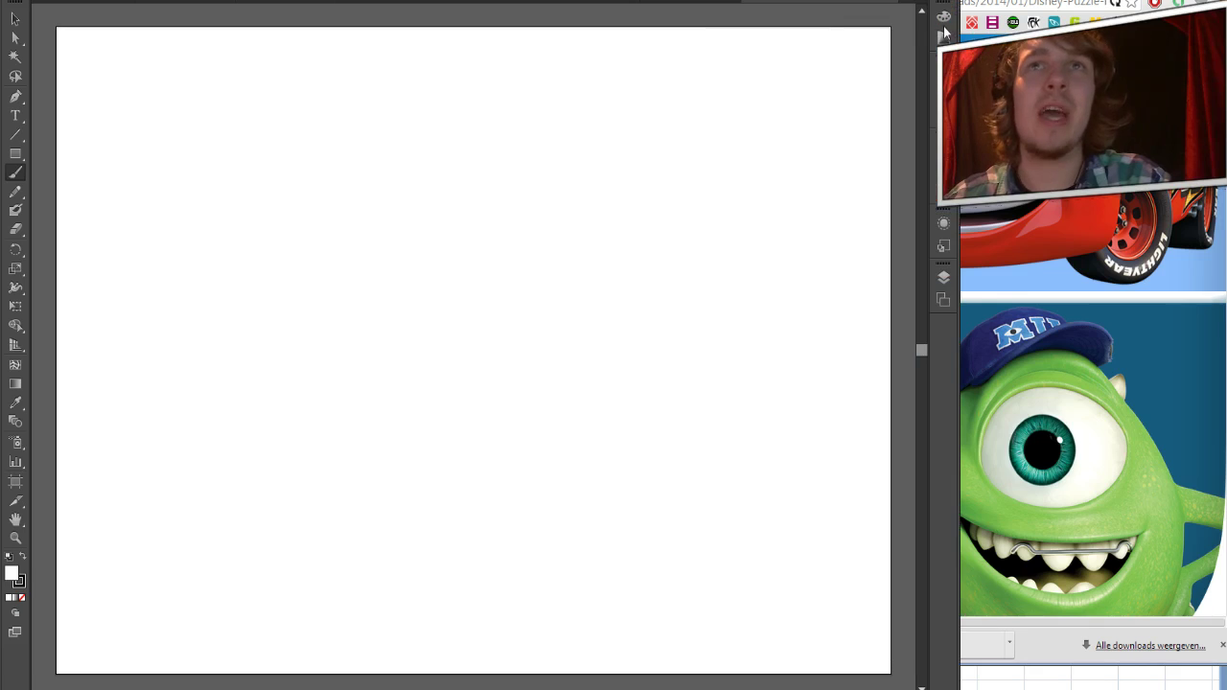
drag(959, 384, 896, 383)
click(1114, 623)
drag(1118, 619, 1100, 622)
key(alt+Tab)
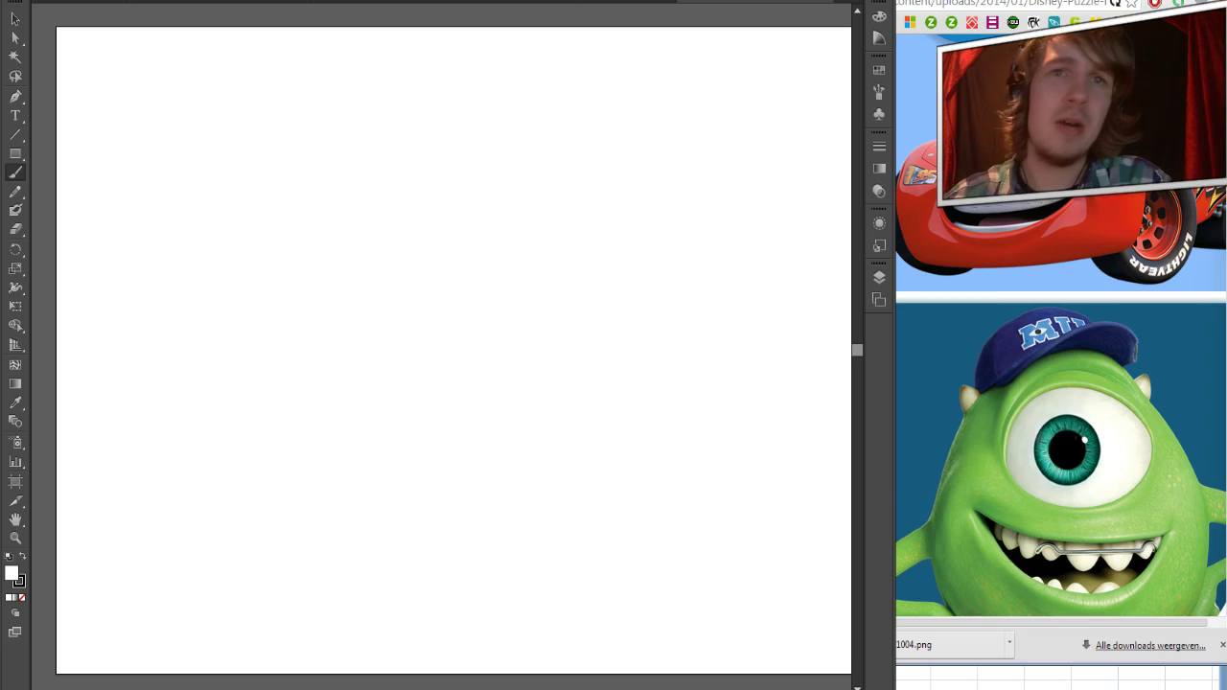
Paint the monster's left body side with its bent arm, the left horn and the cap's rounded crown with the Paintbrush
mouse_move(294, 275)
mouse_down()
mouse_move(244, 423)
mouse_move(141, 486)
mouse_move(131, 519)
mouse_move(259, 588)
mouse_move(261, 550)
mouse_move(166, 510)
mouse_move(184, 475)
mouse_move(258, 448)
mouse_move(292, 559)
mouse_up()
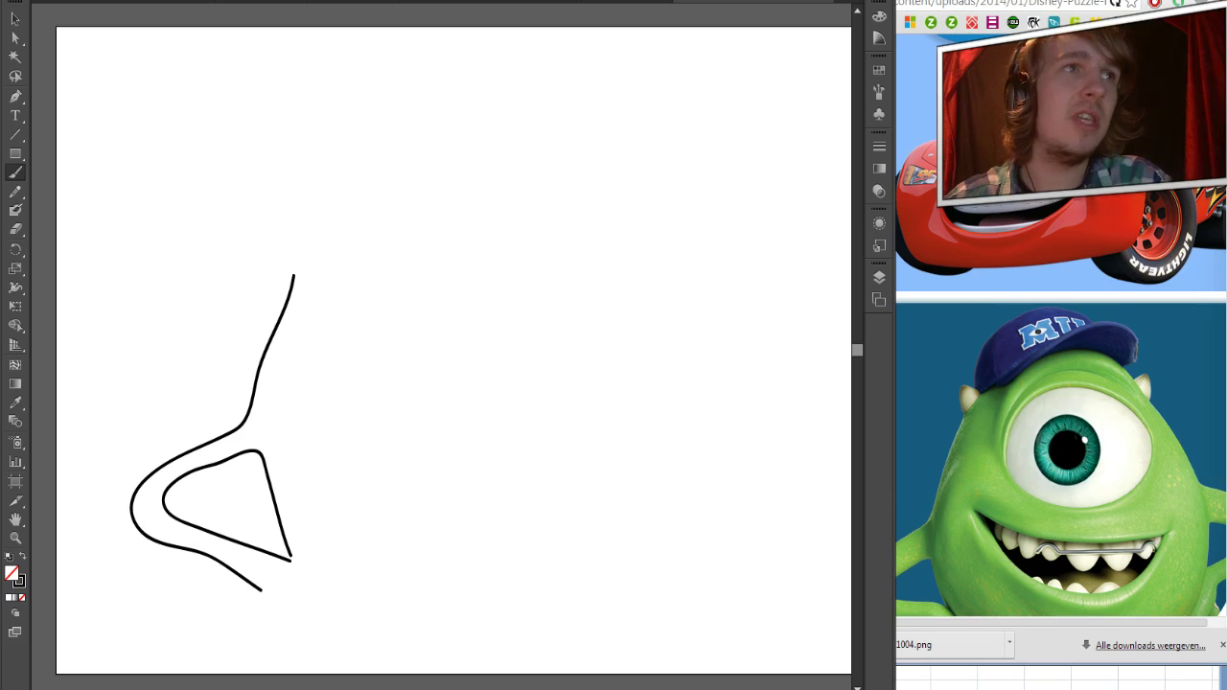
mouse_move(293, 276)
mouse_down()
mouse_move(284, 224)
mouse_move(325, 236)
mouse_move(328, 183)
mouse_move(348, 130)
mouse_move(373, 110)
mouse_move(433, 87)
mouse_move(469, 102)
mouse_move(491, 144)
mouse_up()
Paint the cap's curved brim, lower edge and crown seam, and handwrite "mu" on its front
mouse_move(397, 225)
mouse_down()
mouse_move(496, 160)
mouse_move(553, 144)
mouse_move(600, 170)
mouse_move(566, 233)
mouse_up()
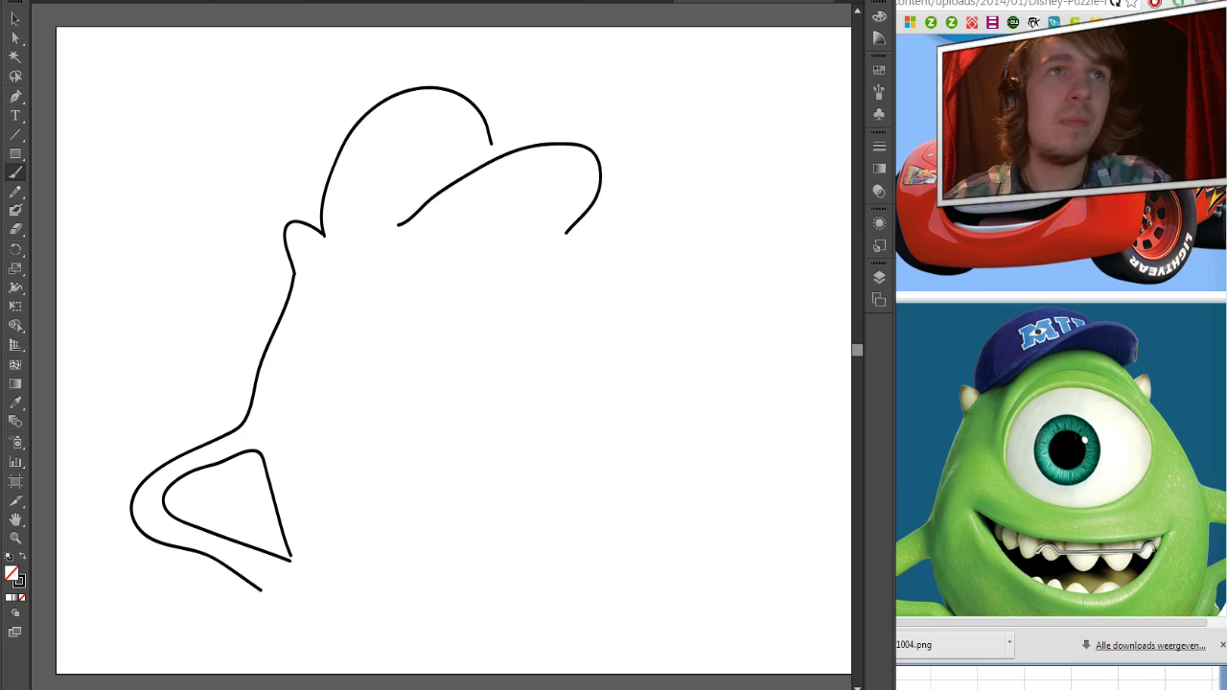
mouse_move(562, 230)
mouse_down()
mouse_move(528, 206)
mouse_move(473, 195)
mouse_move(387, 235)
mouse_up()
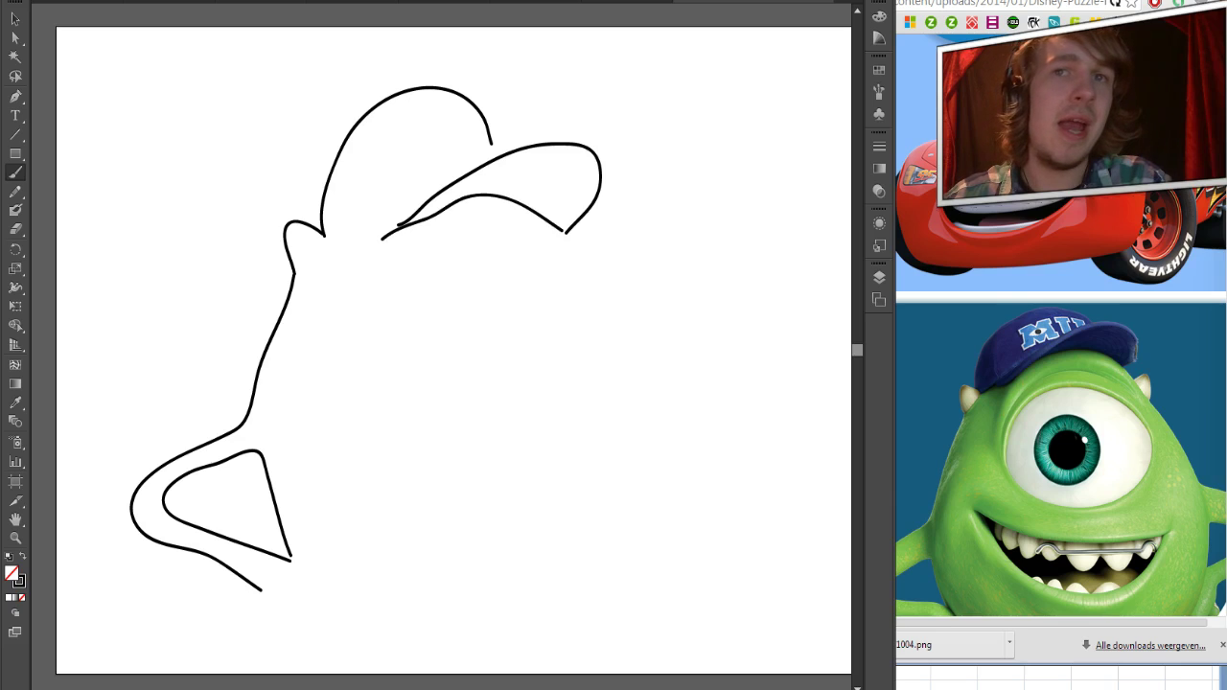
drag(324, 236, 414, 216)
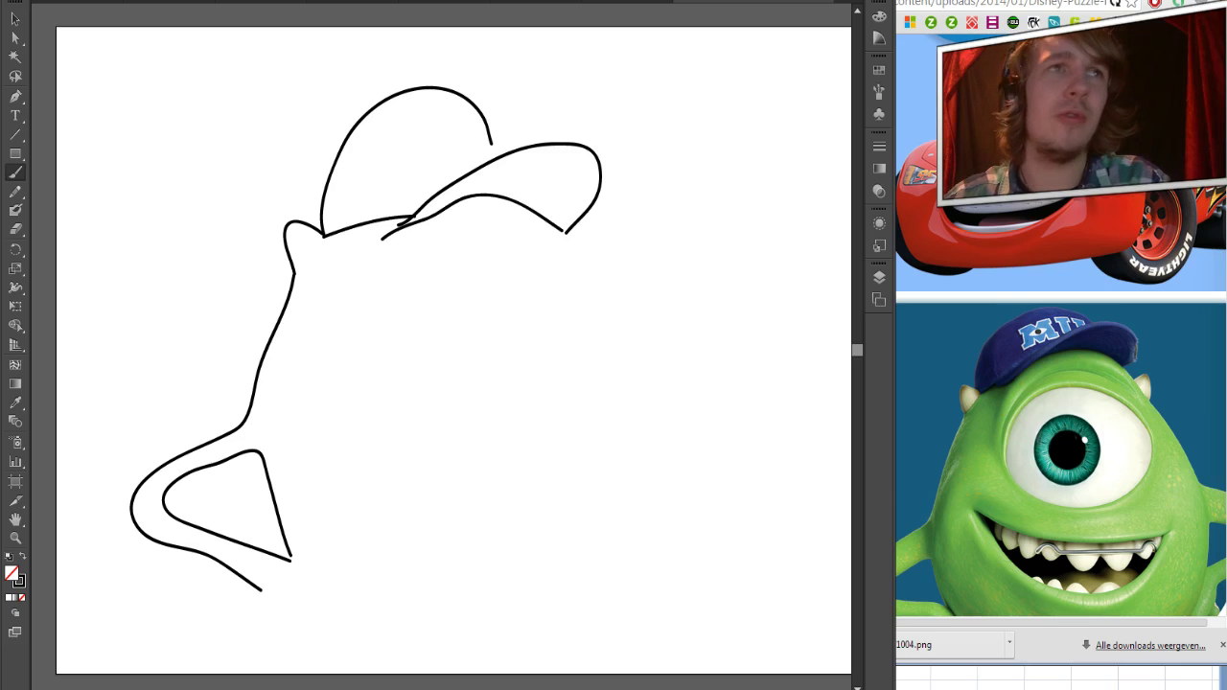
drag(384, 102, 366, 215)
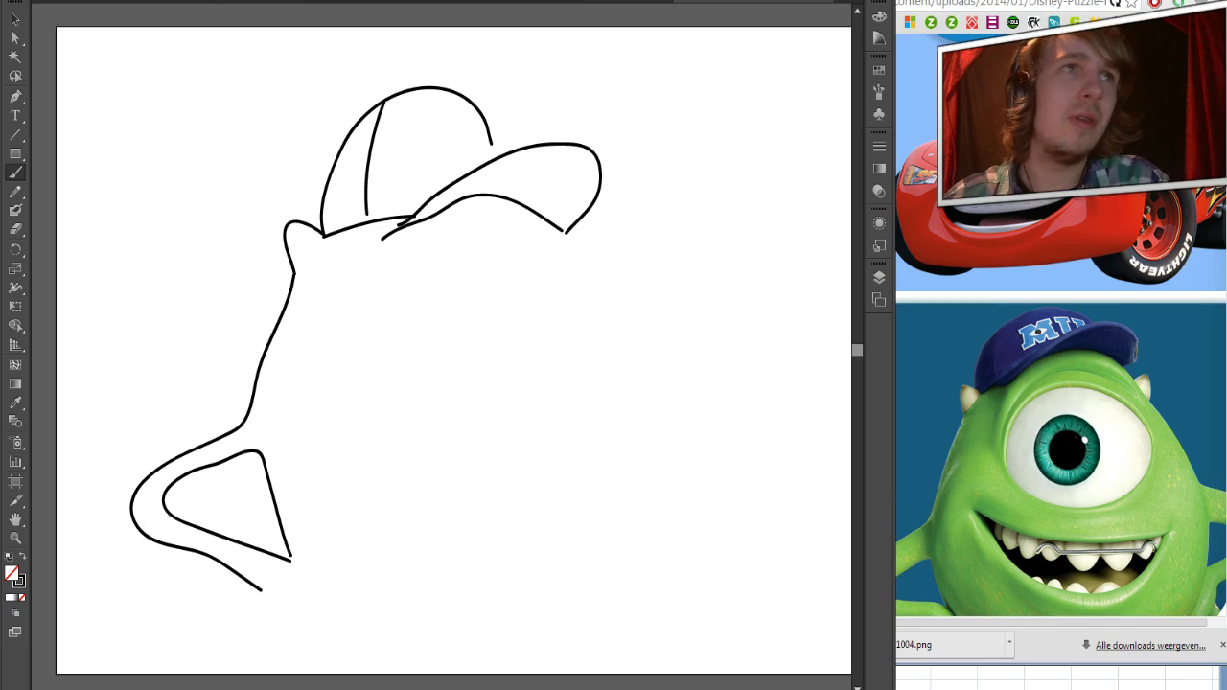
mouse_move(387, 168)
mouse_down()
mouse_move(395, 145)
mouse_move(433, 146)
mouse_move(469, 115)
mouse_move(476, 139)
mouse_up()
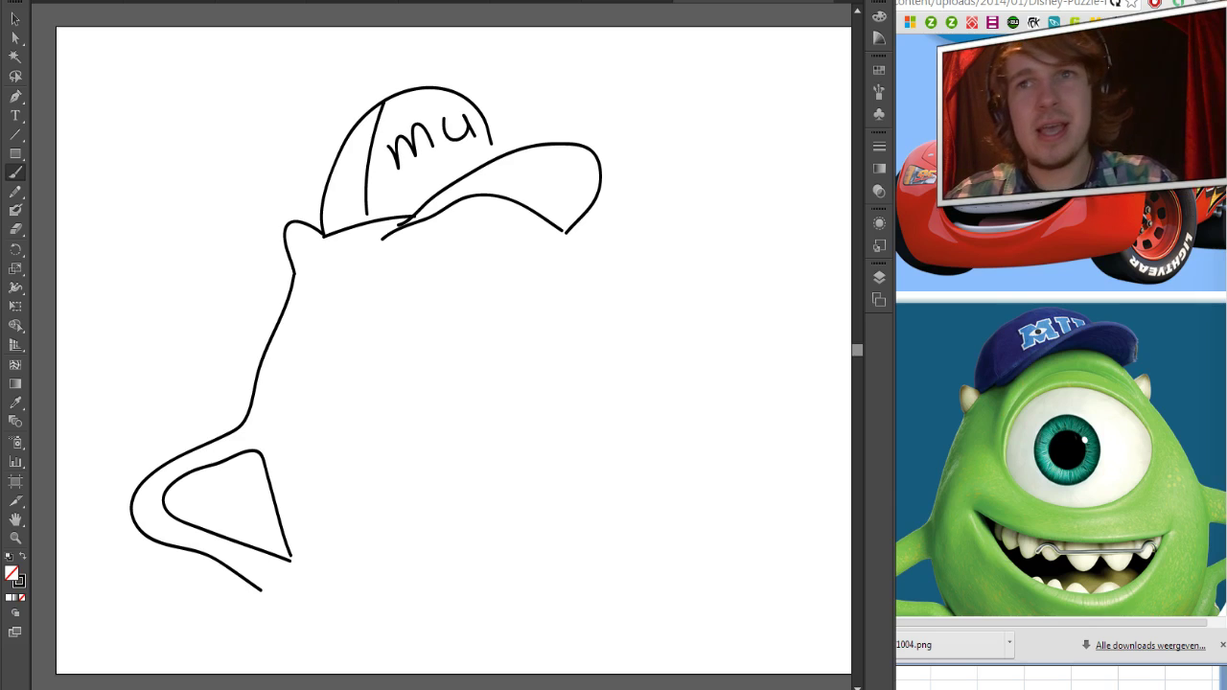
Paint the right horn, close off the left horn's base, and outline the right body side with its bent arm
mouse_move(564, 233)
mouse_down()
mouse_move(584, 255)
mouse_move(604, 248)
mouse_move(608, 285)
mouse_up()
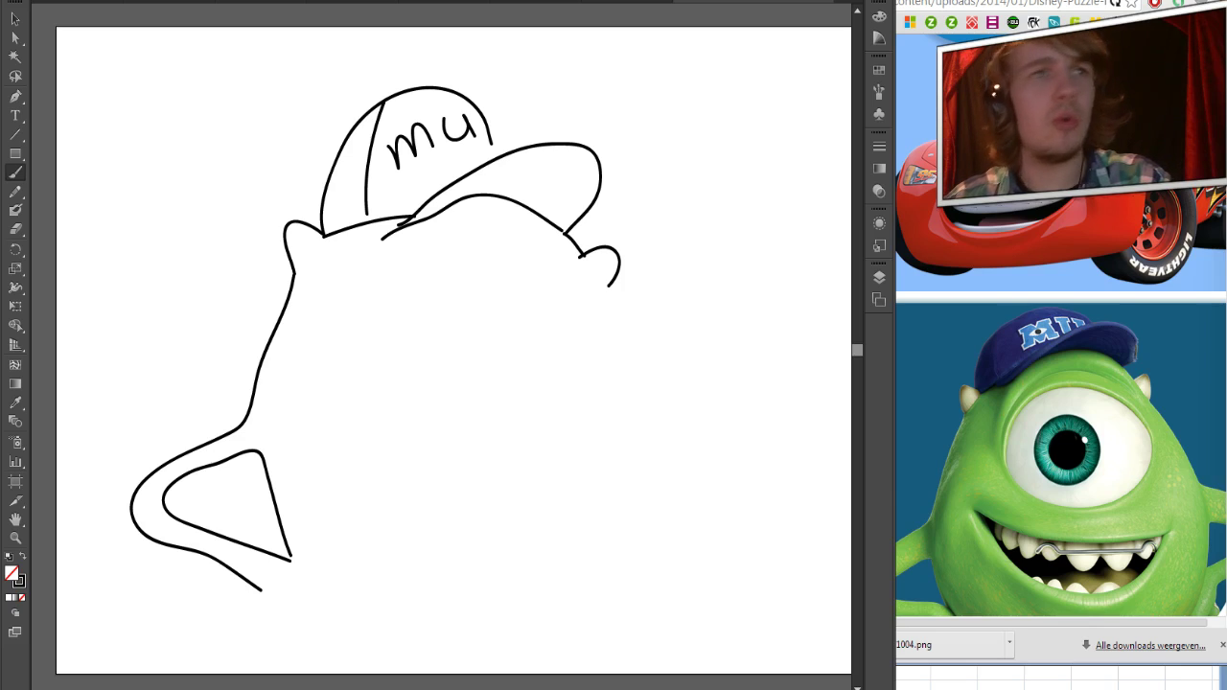
drag(326, 239, 294, 284)
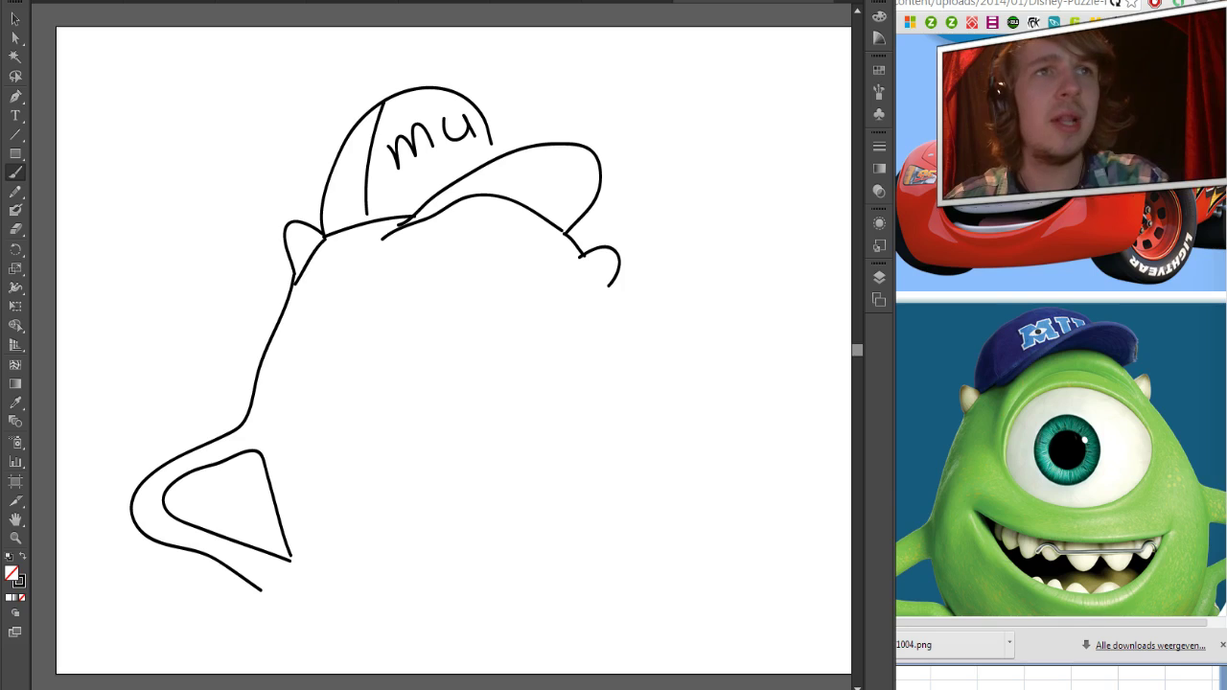
mouse_move(580, 257)
mouse_down()
mouse_move(607, 287)
mouse_move(646, 404)
mouse_move(737, 458)
mouse_move(733, 496)
mouse_move(630, 548)
mouse_move(635, 515)
mouse_move(694, 472)
mouse_move(626, 437)
mouse_move(613, 609)
mouse_up()
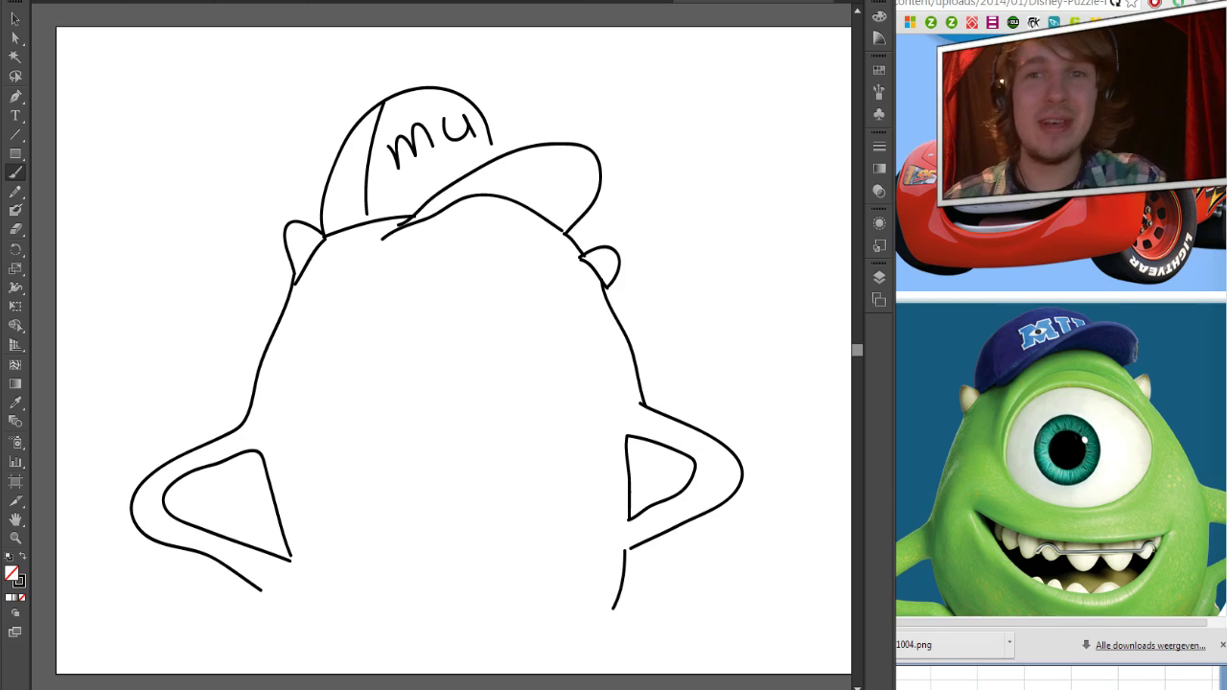
Paint the body's bottom curve with two short legs and feet, and scribble strokes along the artboard's lower-left edge
mouse_move(257, 589)
mouse_down()
mouse_move(305, 614)
mouse_move(588, 626)
mouse_move(617, 614)
mouse_up()
mouse_move(270, 604)
mouse_down()
mouse_move(293, 613)
mouse_move(317, 672)
mouse_up()
drag(616, 610, 593, 665)
mouse_move(309, 644)
mouse_down()
mouse_move(345, 625)
mouse_move(362, 658)
mouse_move(326, 671)
mouse_move(355, 677)
mouse_up()
drag(581, 633, 548, 654)
drag(550, 656, 606, 657)
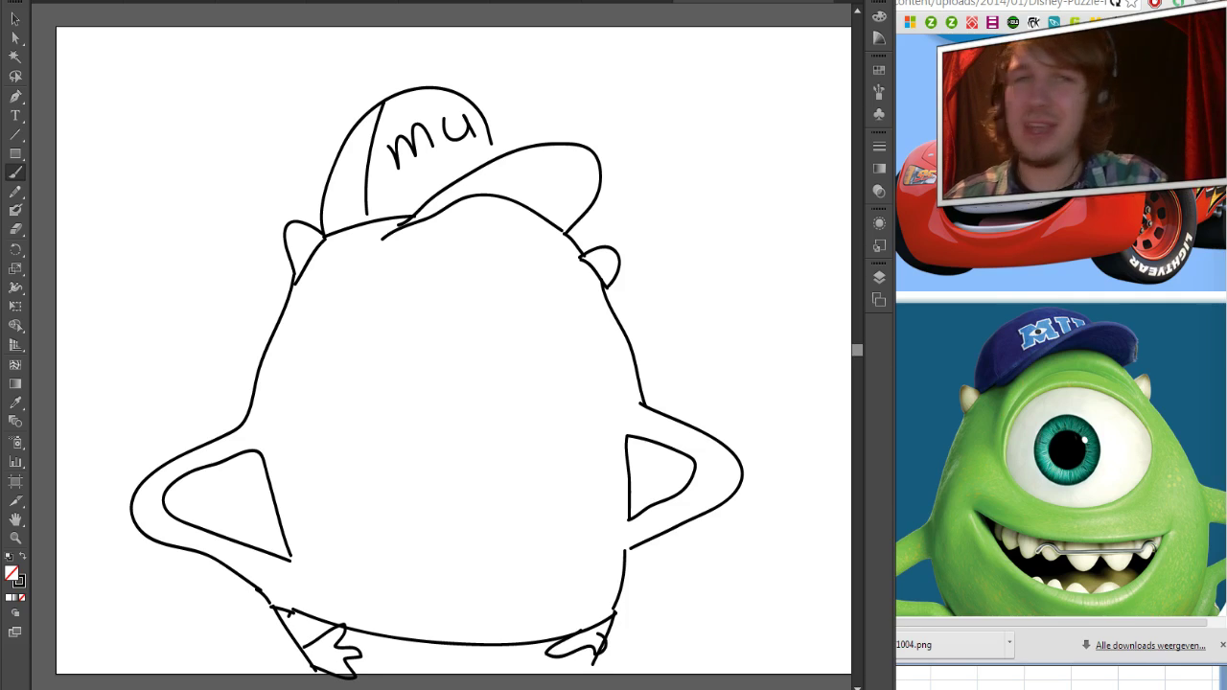
mouse_move(159, 681)
mouse_down()
mouse_move(55, 654)
mouse_move(32, 599)
mouse_up()
drag(421, 682, 426, 682)
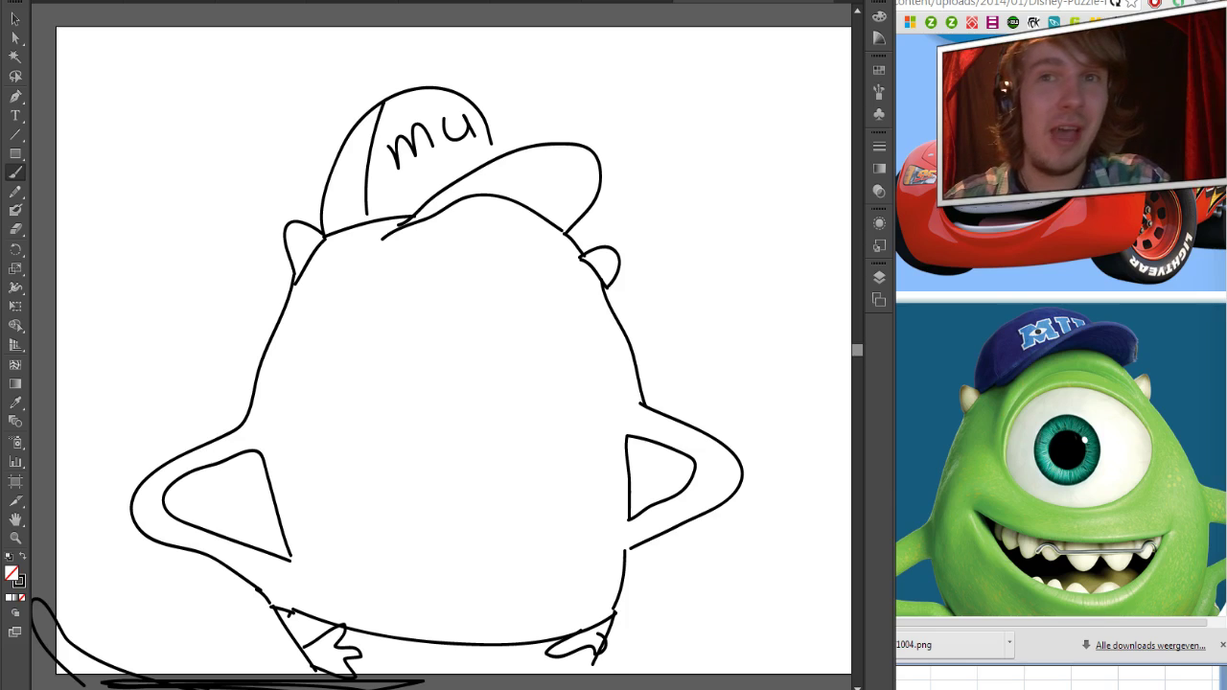
Paint one large eye with a round iris and solid black pupil, and a wide crescent-shaped smiling mouth below it
mouse_move(318, 407)
mouse_down()
mouse_move(318, 362)
mouse_move(376, 278)
mouse_move(468, 252)
mouse_move(566, 317)
mouse_move(575, 410)
mouse_move(521, 434)
mouse_move(370, 443)
mouse_move(316, 410)
mouse_up()
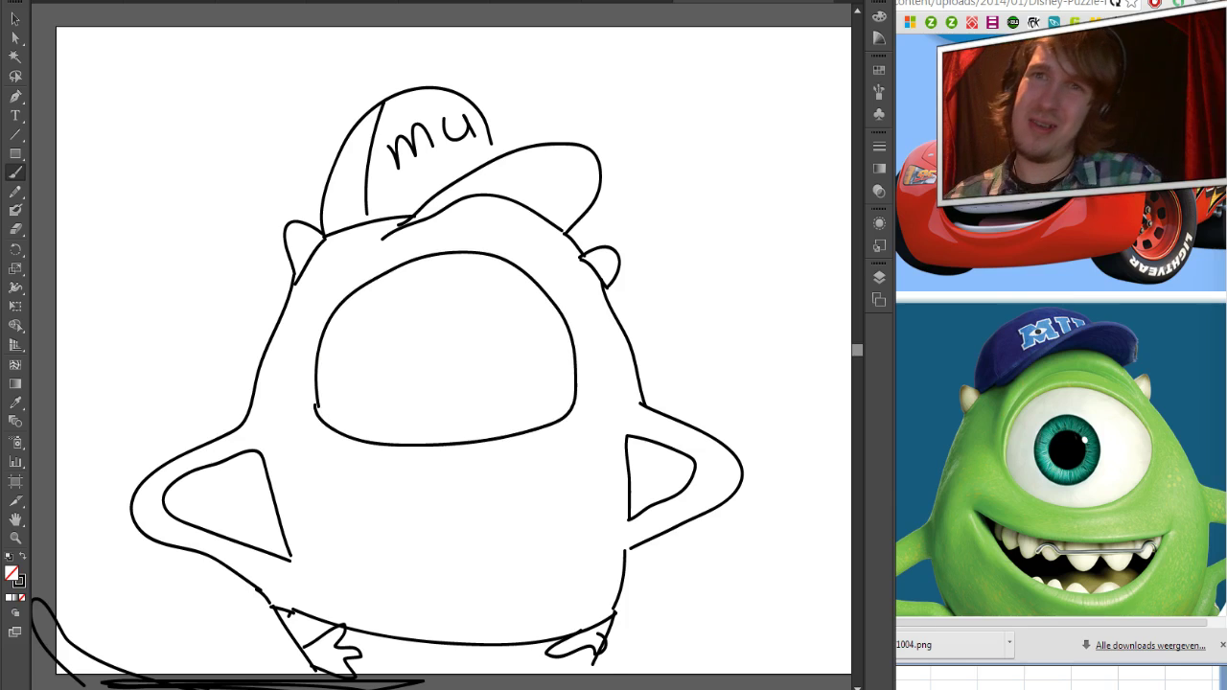
mouse_move(396, 320)
mouse_down()
mouse_move(377, 376)
mouse_move(409, 395)
mouse_move(448, 376)
mouse_move(460, 340)
mouse_move(448, 314)
mouse_move(391, 305)
mouse_move(381, 327)
mouse_move(410, 317)
mouse_move(384, 352)
mouse_move(402, 384)
mouse_move(437, 353)
mouse_move(423, 319)
mouse_move(378, 335)
mouse_move(392, 385)
mouse_move(432, 389)
mouse_move(444, 345)
mouse_move(427, 313)
mouse_move(401, 340)
mouse_move(406, 371)
mouse_move(431, 358)
mouse_move(415, 324)
mouse_move(404, 339)
mouse_move(414, 369)
mouse_up()
key(ctrl+z)
key(ctrl+z)
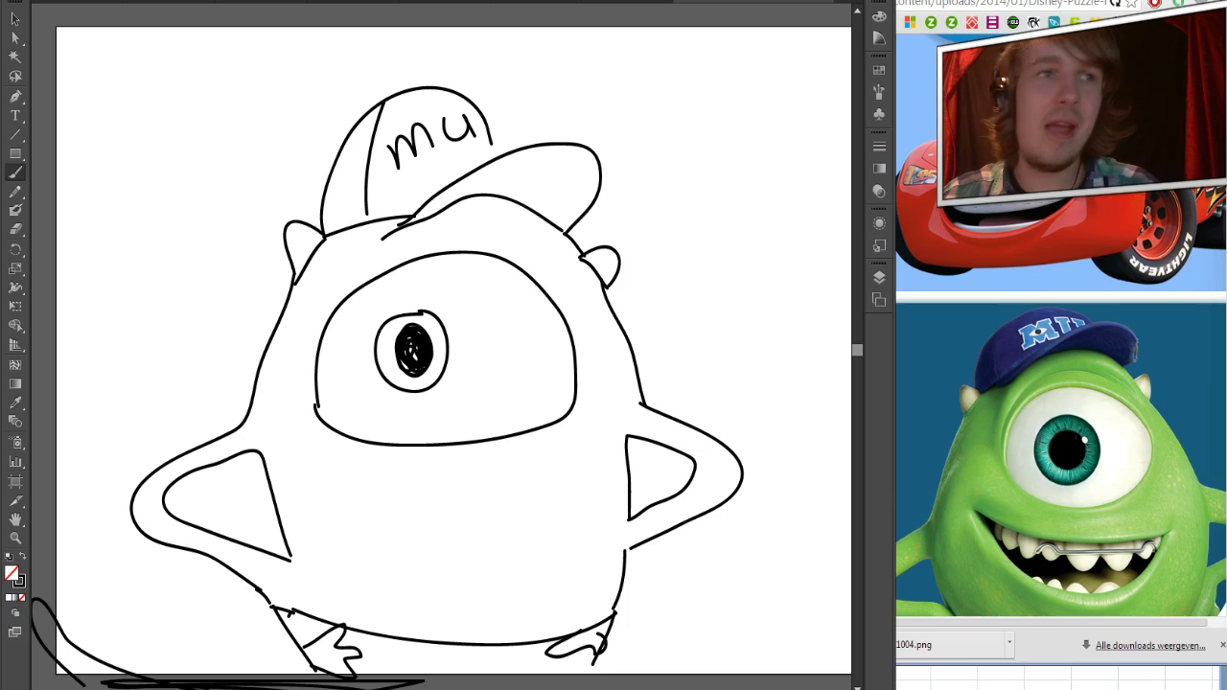
mouse_move(293, 445)
mouse_down()
mouse_move(395, 486)
mouse_move(533, 477)
mouse_move(592, 454)
mouse_move(565, 510)
mouse_move(523, 543)
mouse_move(468, 559)
mouse_move(364, 542)
mouse_move(287, 443)
mouse_up()
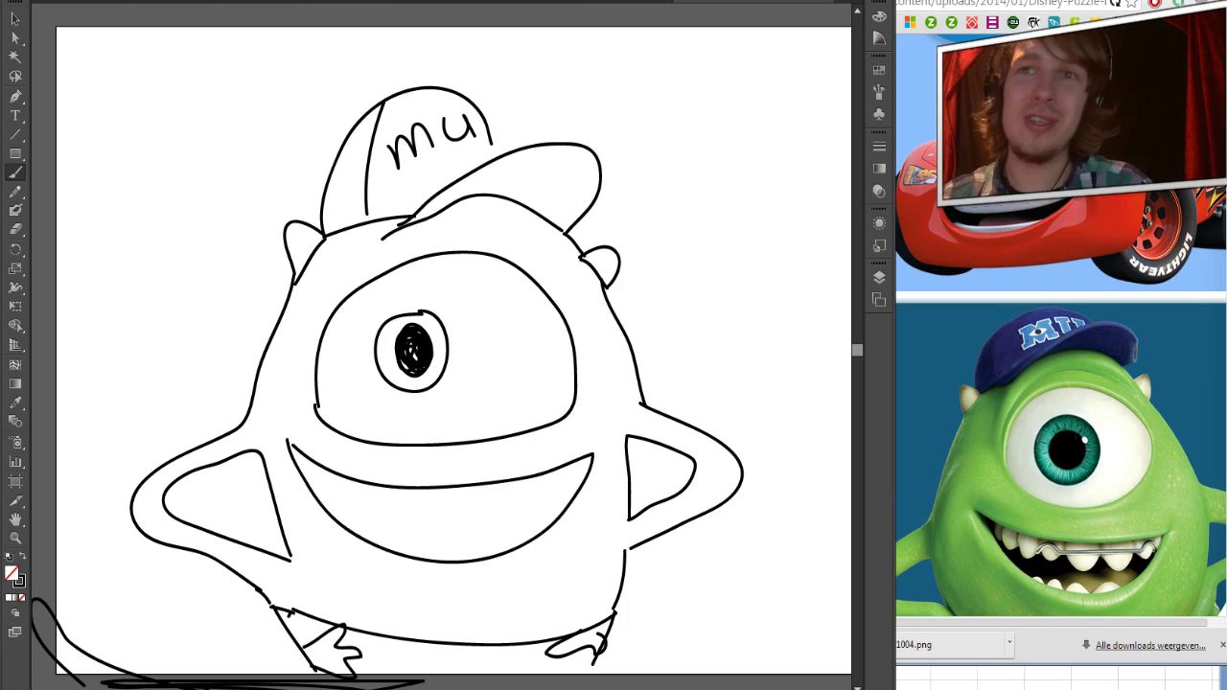
Add curved contour lines along the cap's brim and short detail lines inside both horns
mouse_move(453, 192)
mouse_down()
mouse_move(515, 157)
mouse_move(557, 163)
mouse_move(581, 223)
mouse_up()
drag(546, 154, 581, 227)
mouse_move(451, 199)
mouse_down()
mouse_move(477, 188)
mouse_move(556, 206)
mouse_move(559, 220)
mouse_move(570, 210)
mouse_up()
mouse_move(537, 169)
mouse_down()
mouse_move(566, 192)
mouse_move(453, 190)
mouse_move(568, 209)
mouse_up()
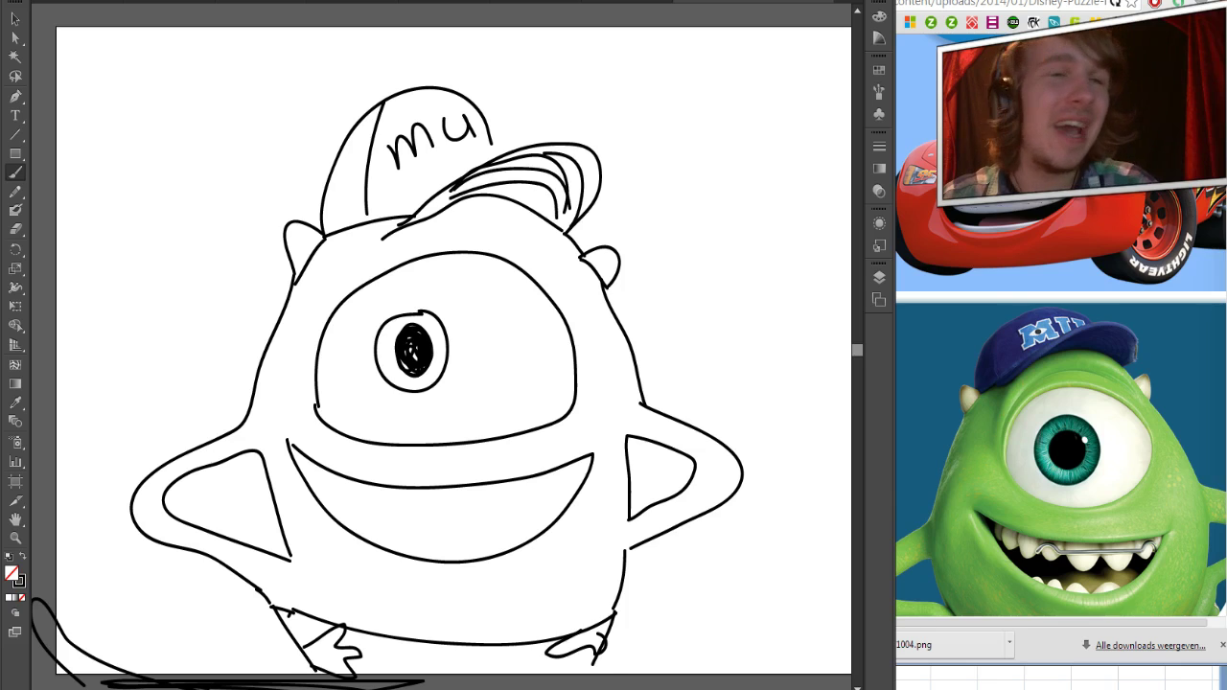
mouse_move(297, 225)
mouse_down()
mouse_move(294, 270)
mouse_move(320, 238)
mouse_move(315, 249)
mouse_up()
mouse_move(581, 257)
mouse_down()
mouse_move(619, 252)
mouse_move(604, 278)
mouse_move(614, 255)
mouse_up()
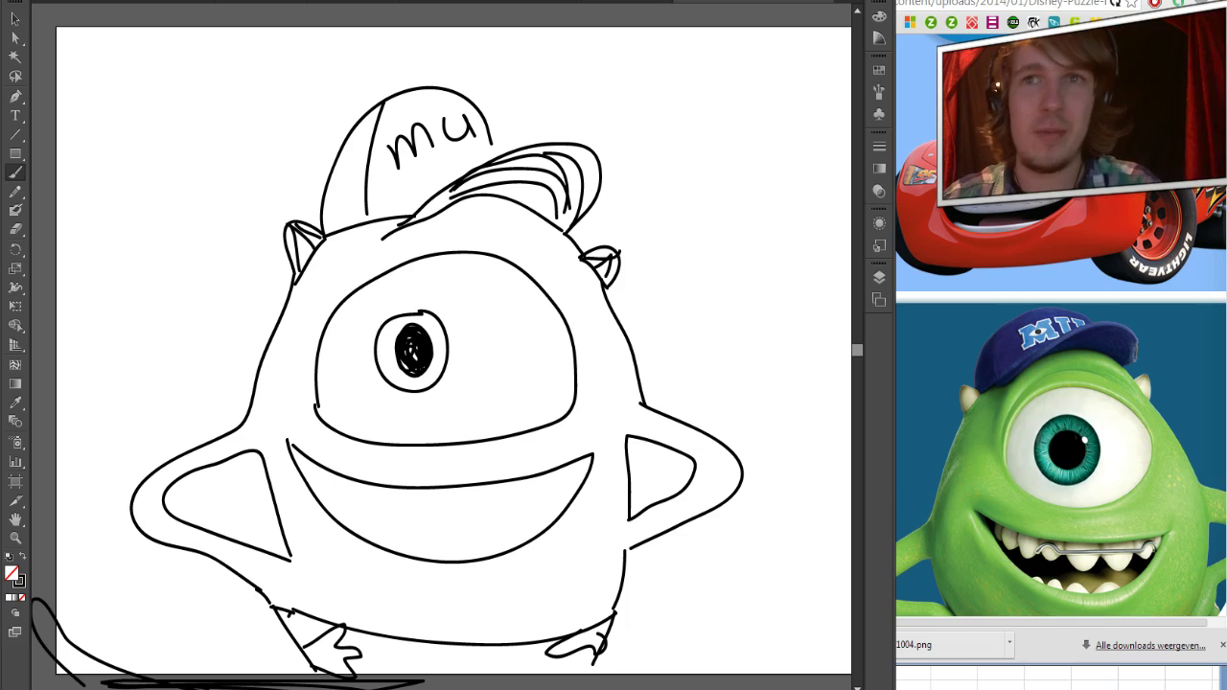
Paint an eyelid crease arching over the large eye and extend it down both sides
mouse_move(313, 317)
mouse_down()
mouse_move(387, 252)
mouse_move(453, 235)
mouse_move(528, 251)
mouse_move(552, 287)
mouse_up()
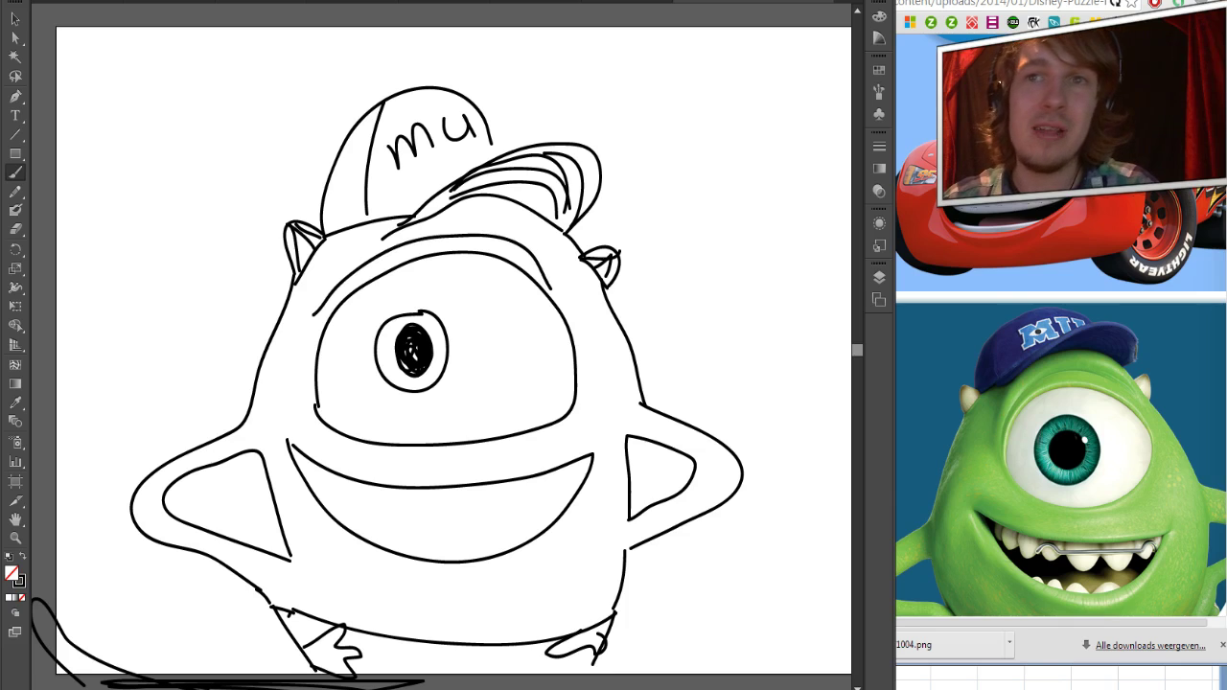
drag(322, 303, 307, 366)
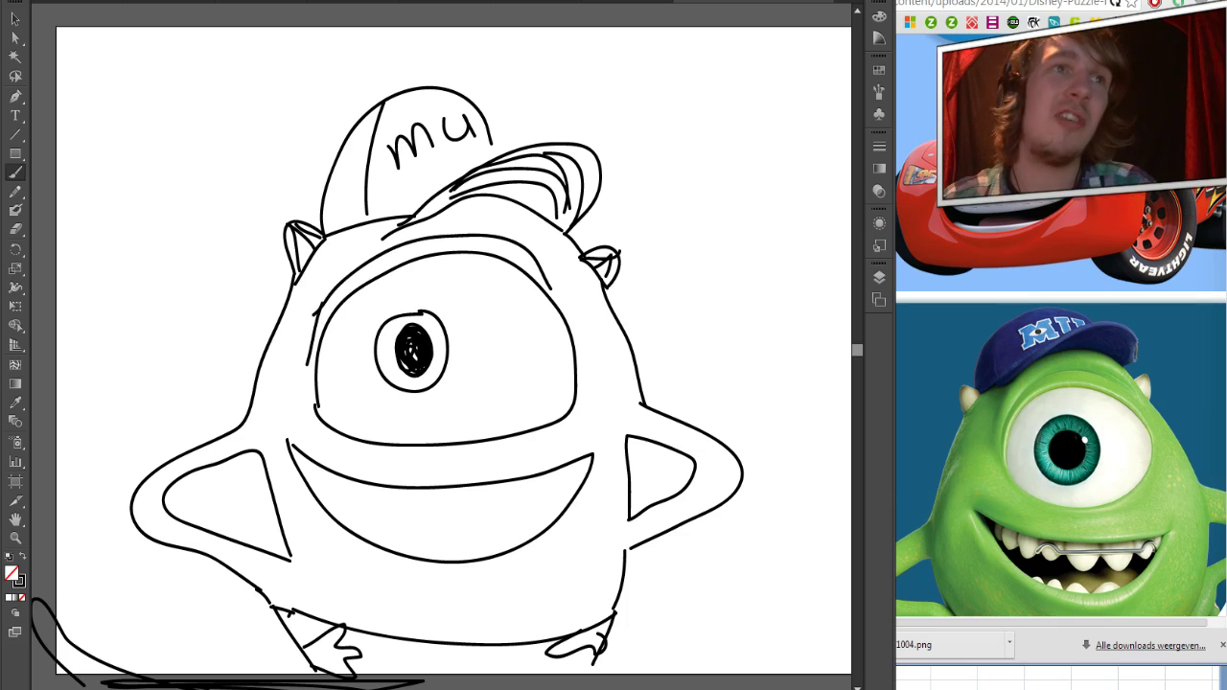
drag(537, 269, 564, 313)
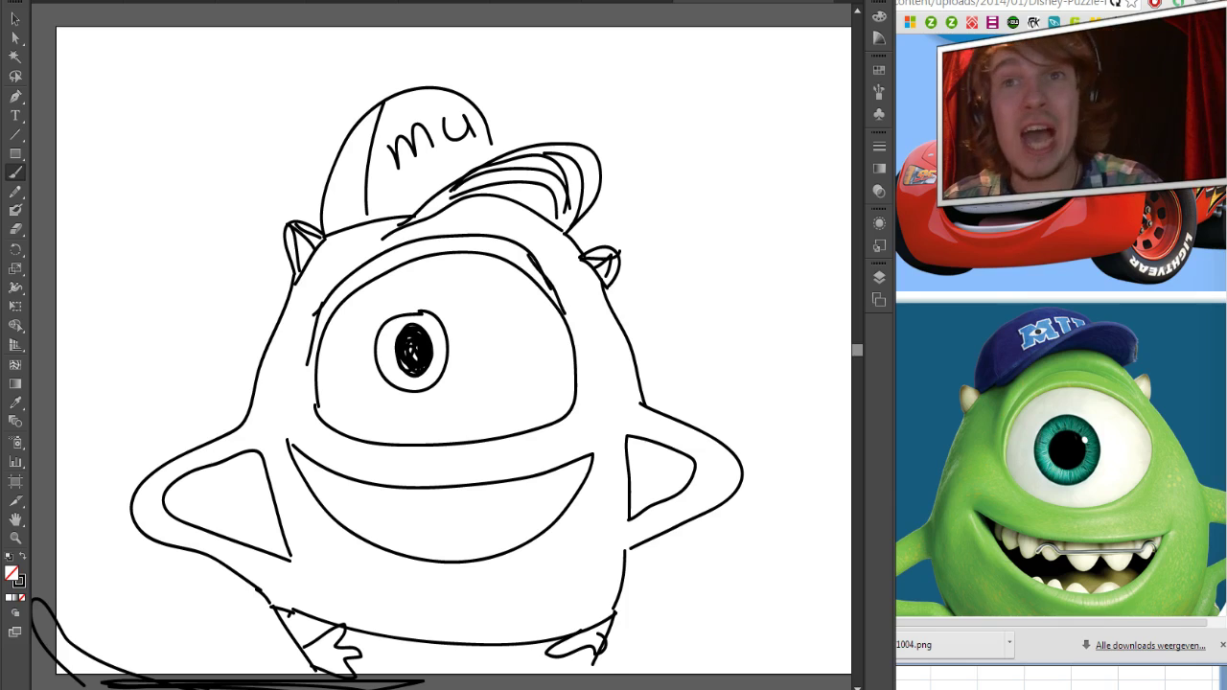
Paint upper and lower rows of rounded teeth inside the mouth and a thick braces wire across the upper teeth
mouse_move(316, 464)
mouse_down()
mouse_move(322, 494)
mouse_move(355, 477)
mouse_move(383, 518)
mouse_move(436, 493)
mouse_move(460, 525)
mouse_move(476, 489)
mouse_move(509, 523)
mouse_move(533, 488)
mouse_move(588, 478)
mouse_up()
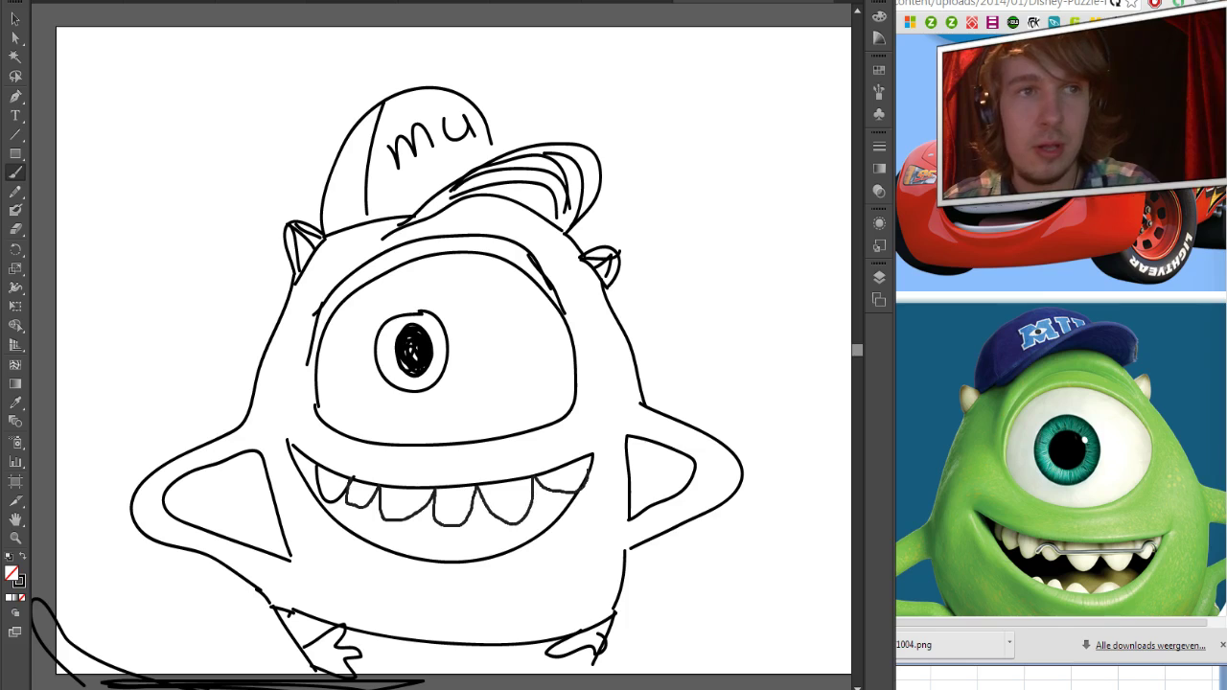
mouse_move(512, 543)
mouse_down()
mouse_move(406, 545)
mouse_move(401, 557)
mouse_move(331, 511)
mouse_move(542, 502)
mouse_move(585, 479)
mouse_up()
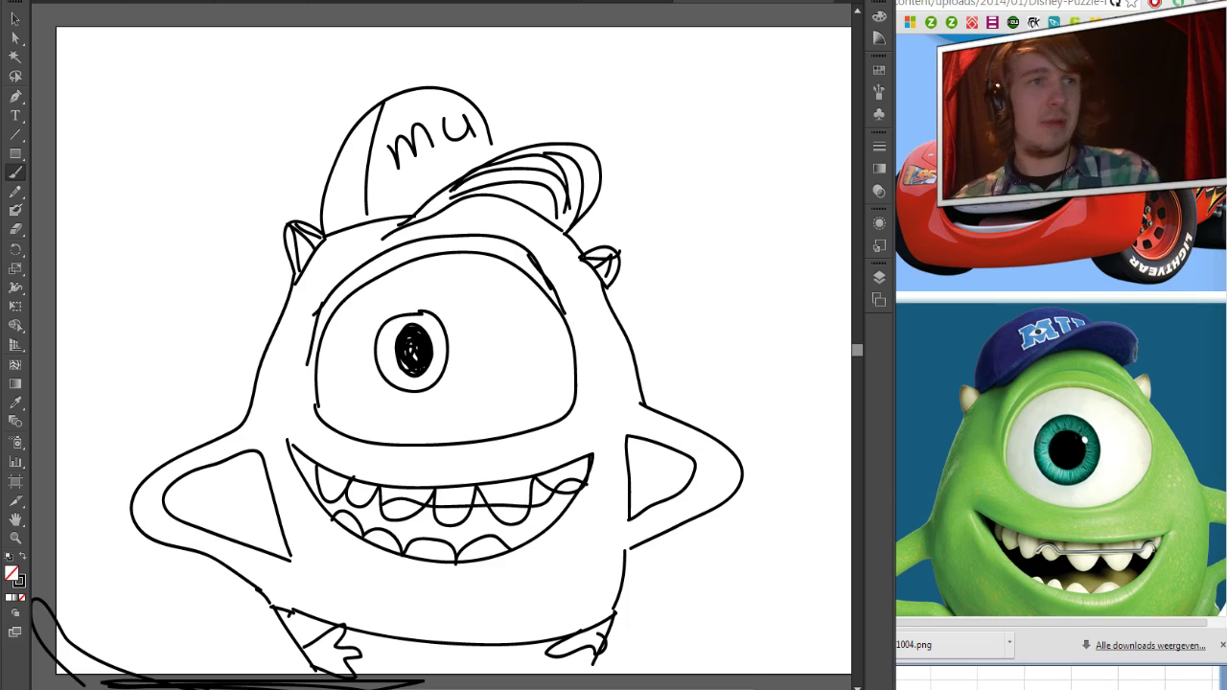
mouse_move(380, 502)
mouse_down()
mouse_move(537, 508)
mouse_move(575, 469)
mouse_up()
mouse_move(590, 481)
mouse_down()
mouse_move(565, 475)
mouse_move(548, 510)
mouse_move(382, 501)
mouse_up()
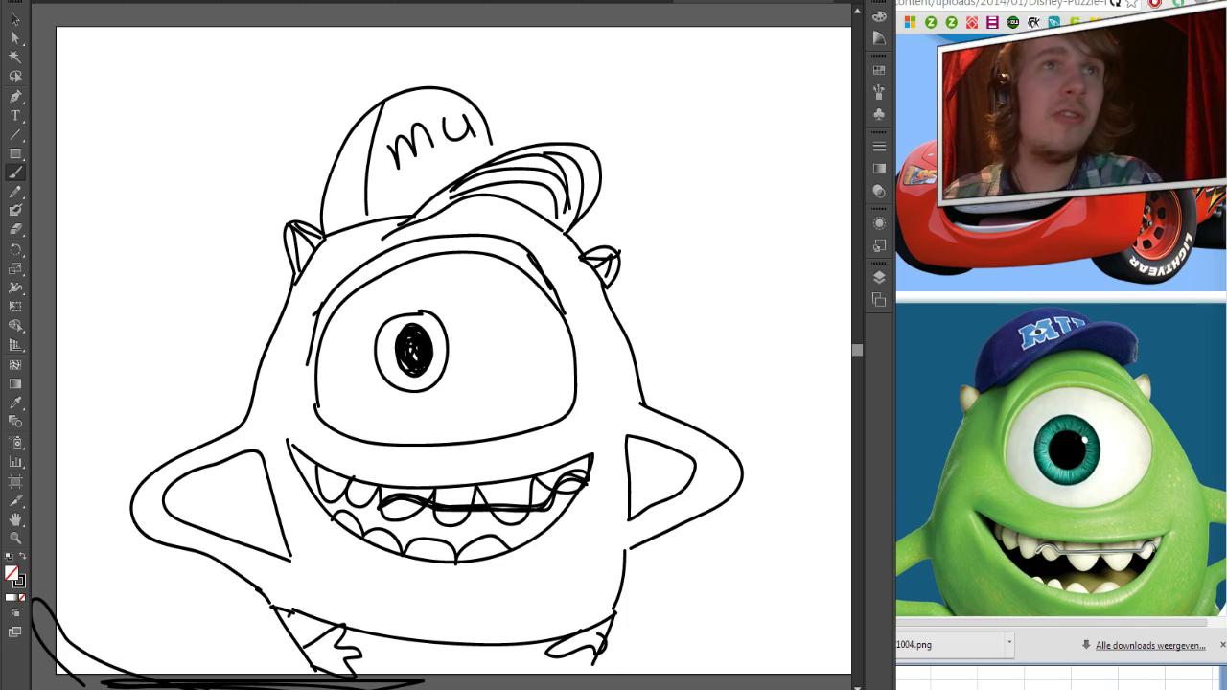
Handwrite the caption "mike" to the right of the monster's cap with the Paintbrush
mouse_move(646, 119)
mouse_down()
mouse_move(646, 178)
mouse_move(692, 169)
mouse_up()
drag(707, 125, 707, 178)
click(704, 97)
drag(717, 78, 721, 182)
mouse_move(738, 125)
mouse_down()
mouse_move(718, 158)
mouse_move(742, 180)
mouse_move(753, 155)
mouse_move(807, 161)
mouse_up()
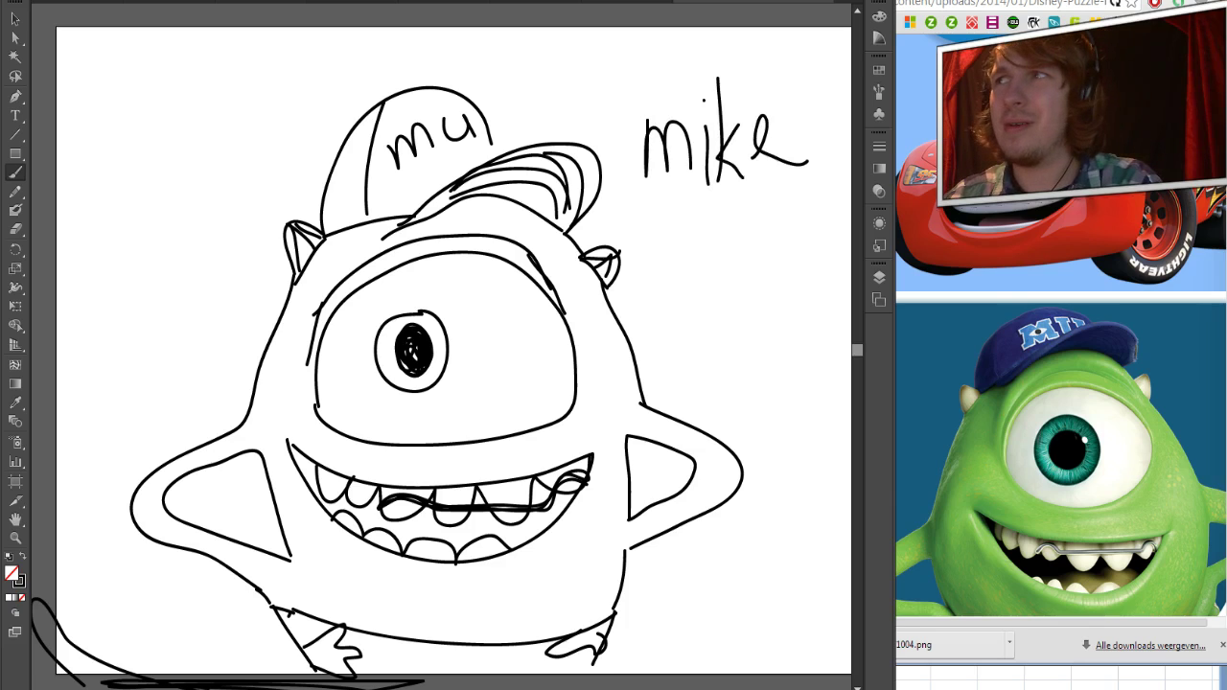